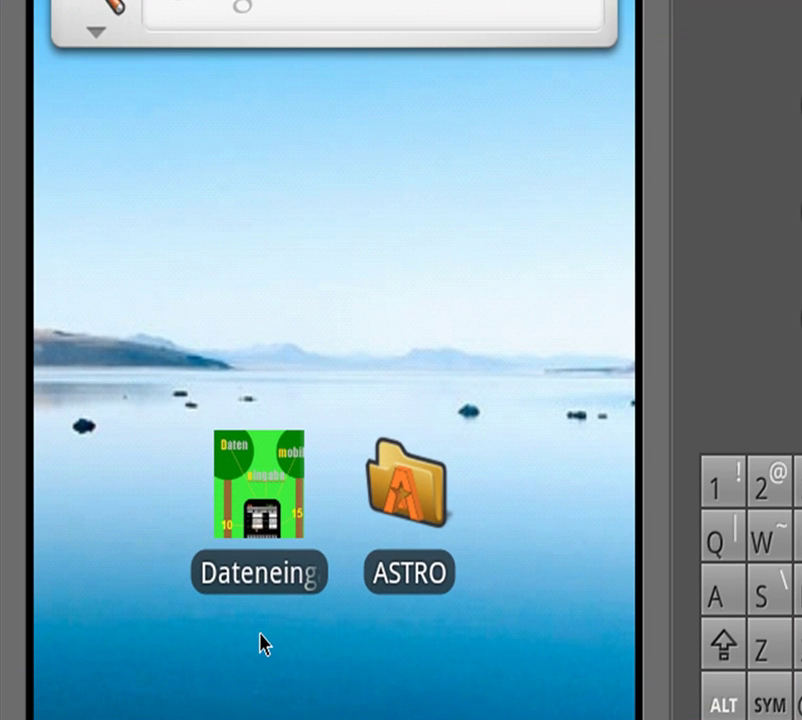
Launch the Dateneingabe Mobil Pro app from the emulator's home screen icon.
left_click(262, 490)
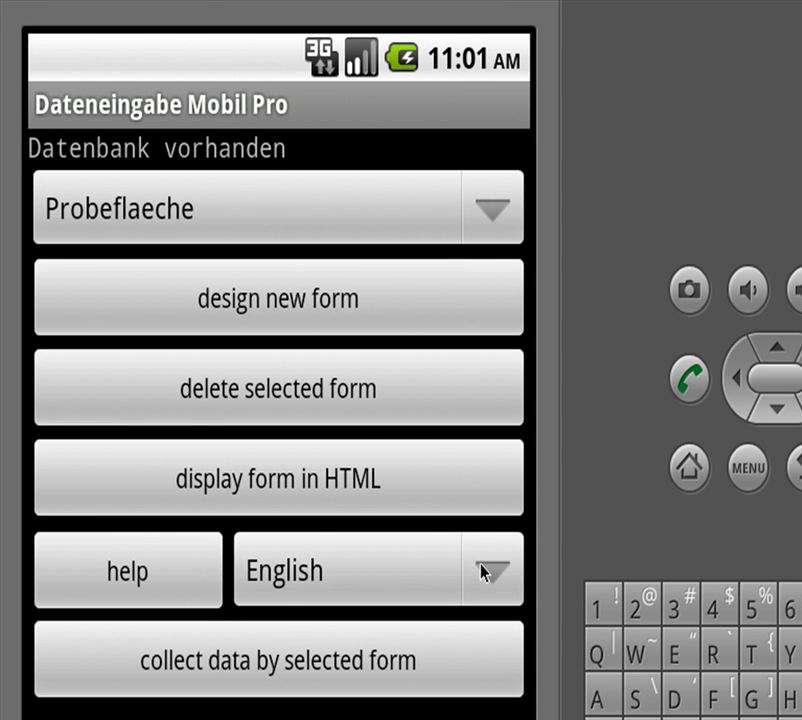
Select the wilderness form and start collecting data with it.
left_click(493, 222)
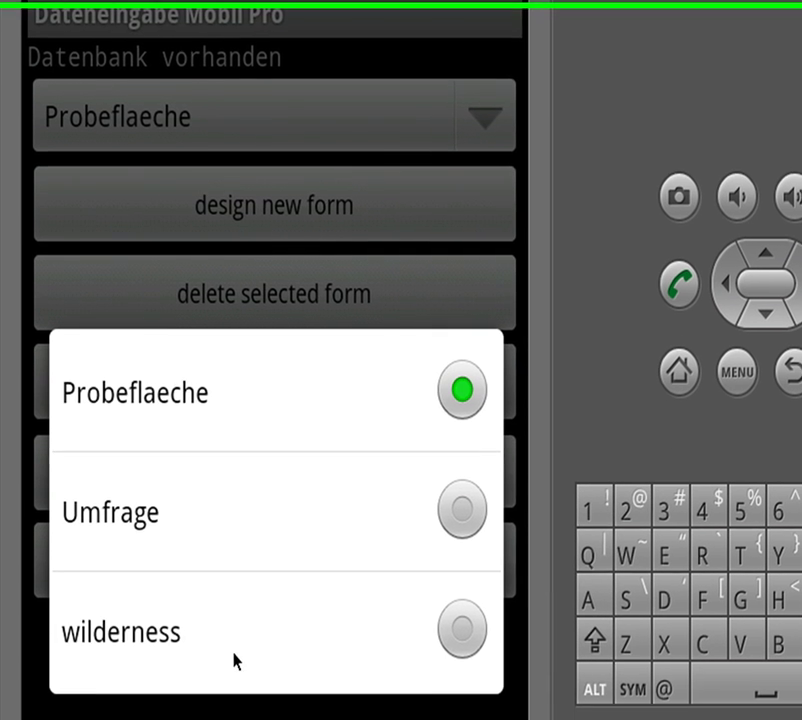
left_click(139, 624)
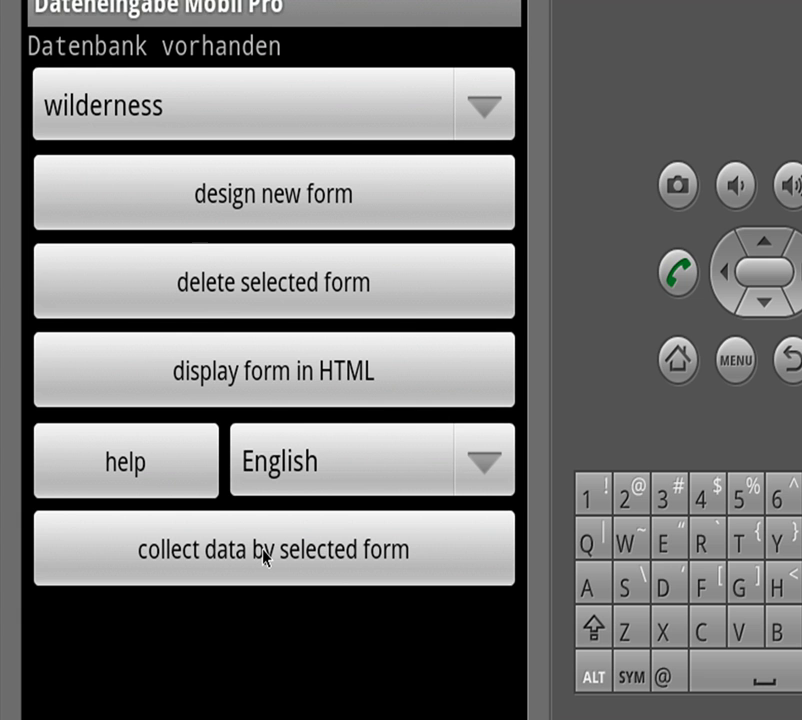
left_click(265, 557)
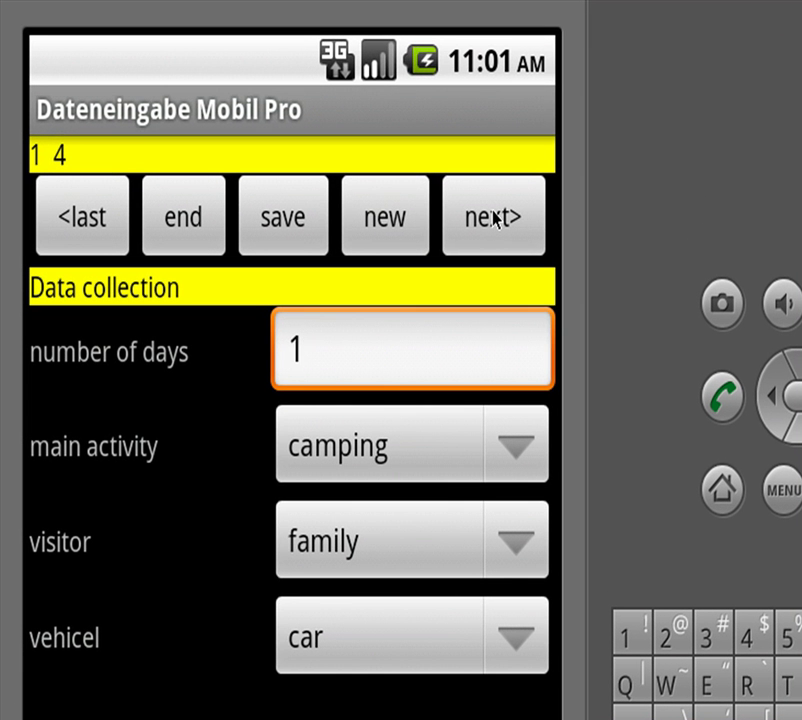
Page forward through saved data sets to set 4, then start a new blank data set.
left_click(493, 218)
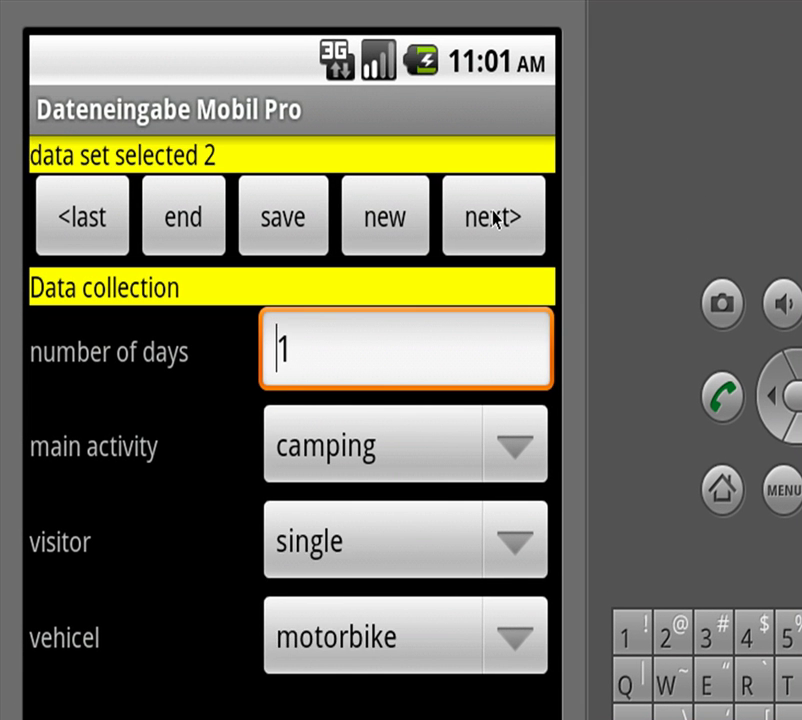
left_click(493, 218)
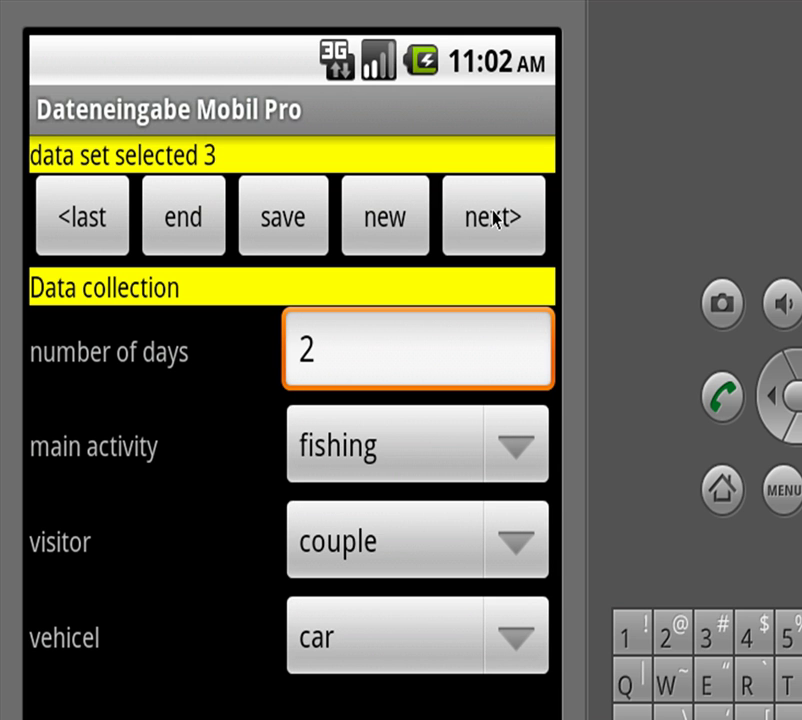
left_click(493, 218)
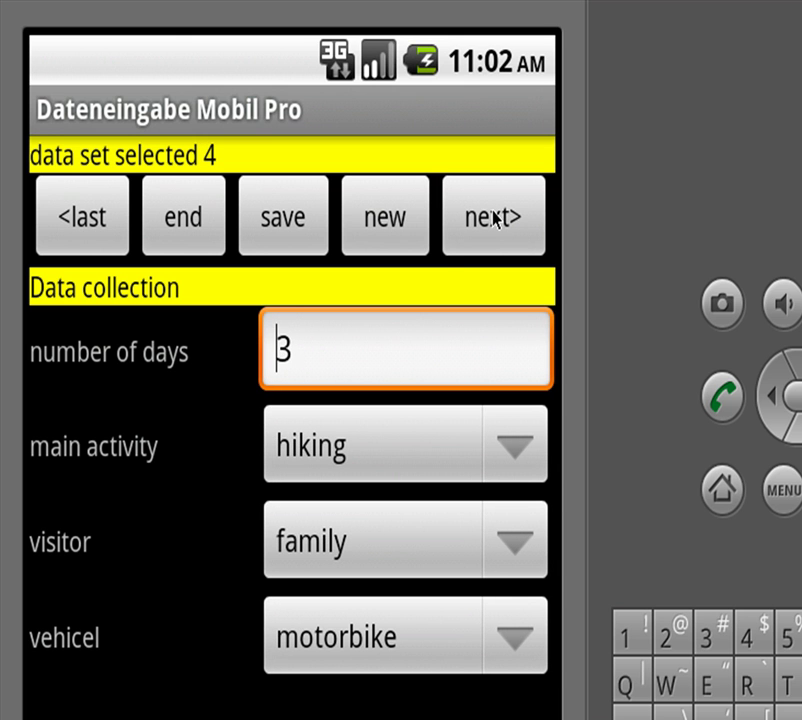
left_click(385, 218)
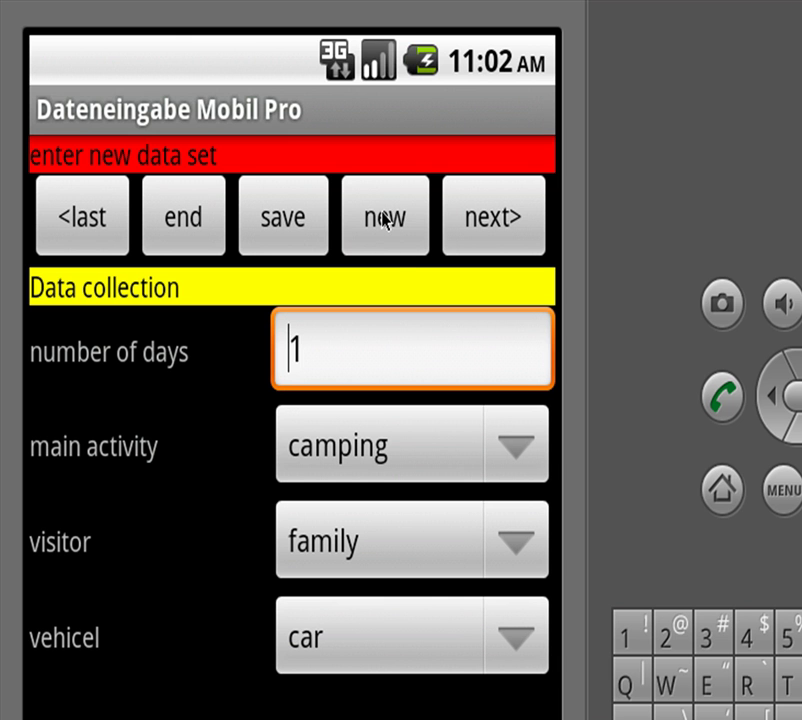
Enter 4 as number of days, choose hiking as main activity, and save the data set.
left_click(313, 355)
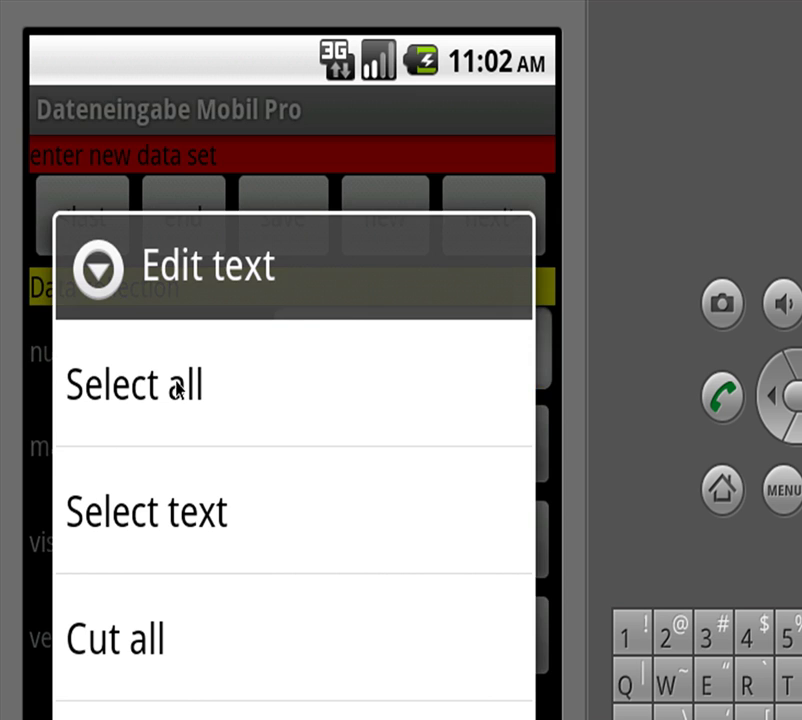
left_click(174, 390)
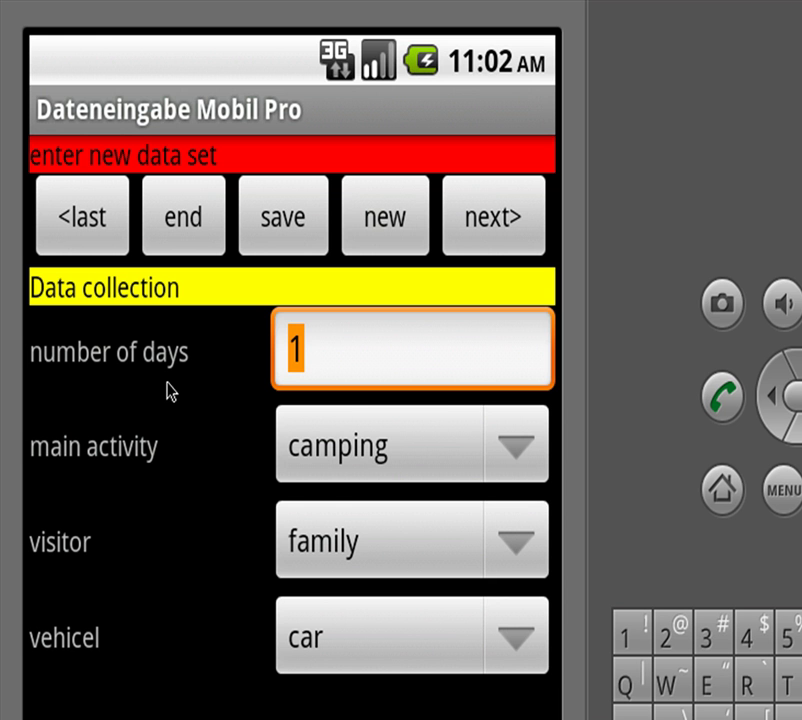
type("4")
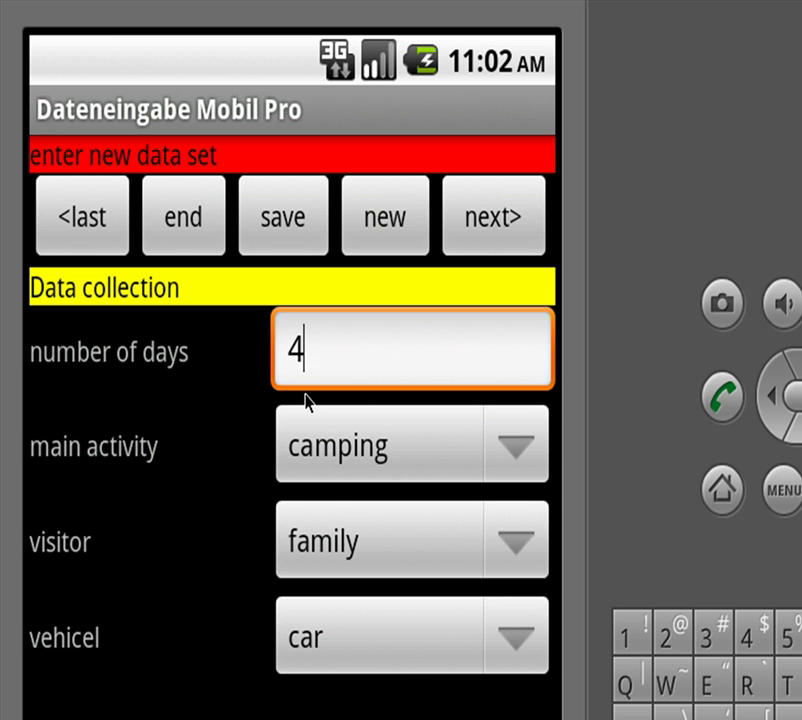
left_click(510, 453)
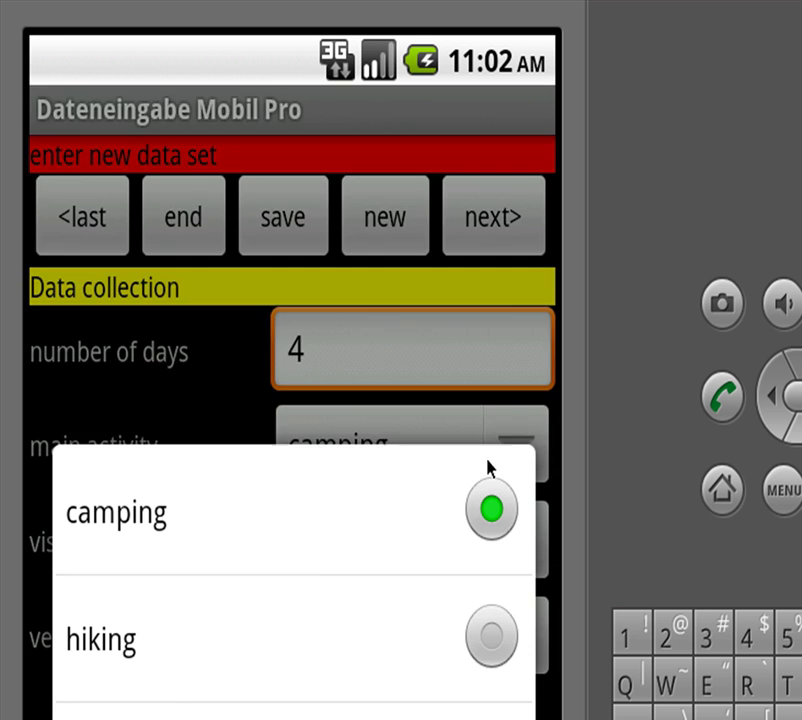
left_click(112, 641)
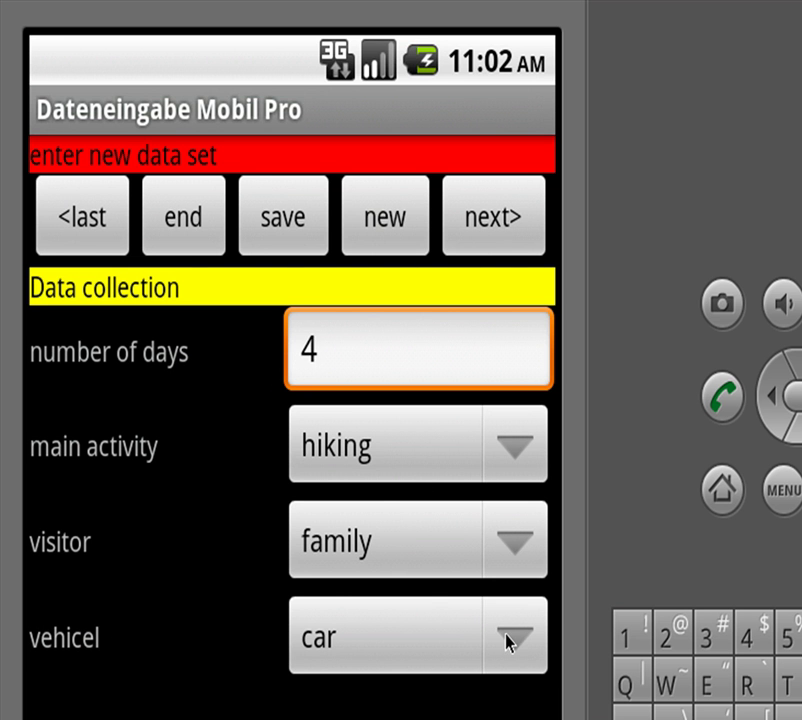
left_click(283, 217)
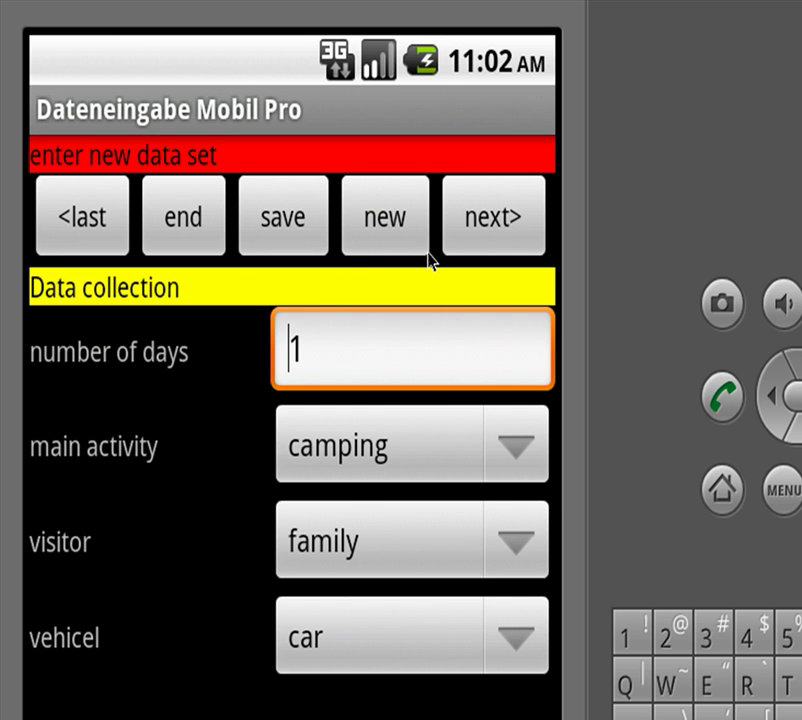
Step back to data set 4, forward to data set 5, then end data entry.
left_click(84, 222)
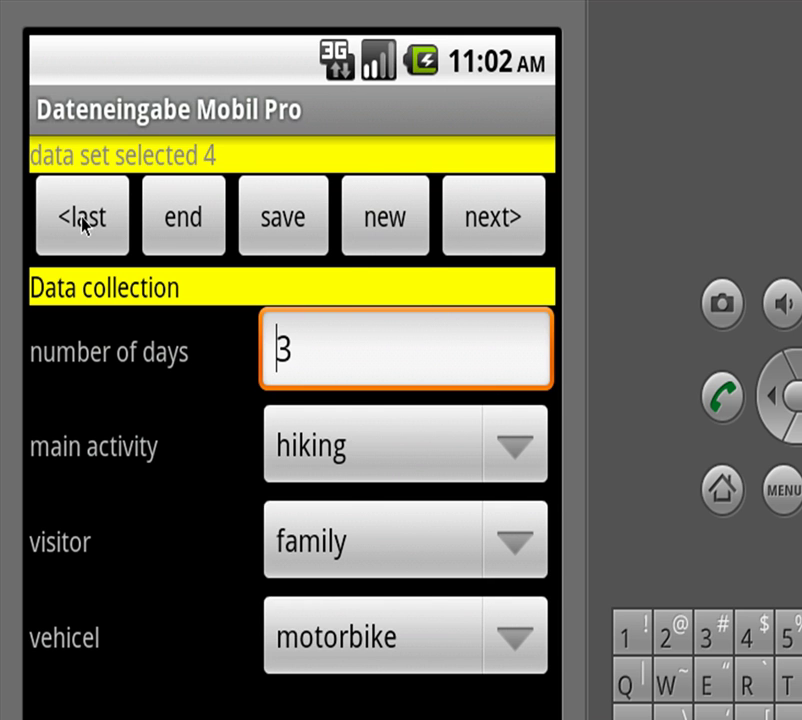
left_click(501, 220)
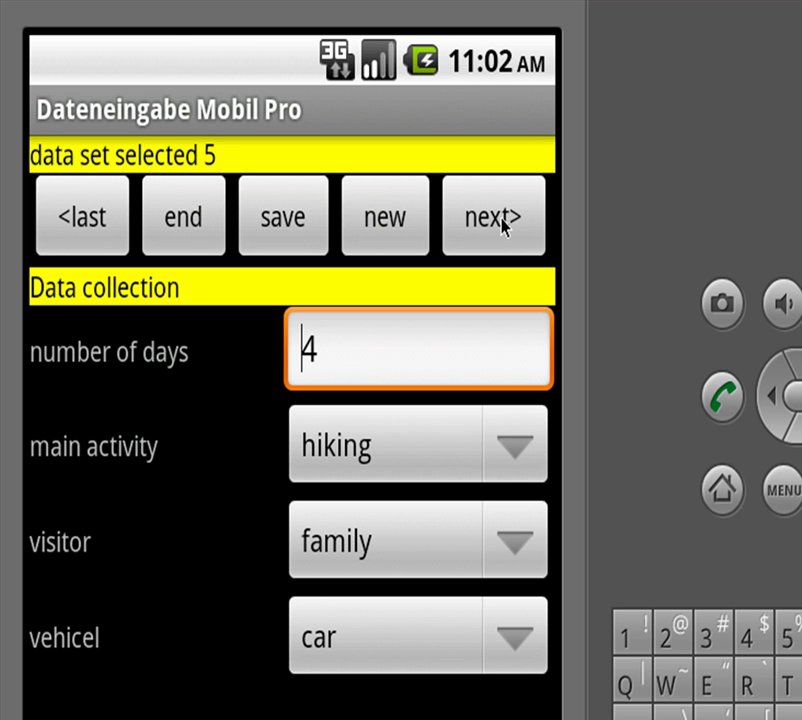
left_click(183, 217)
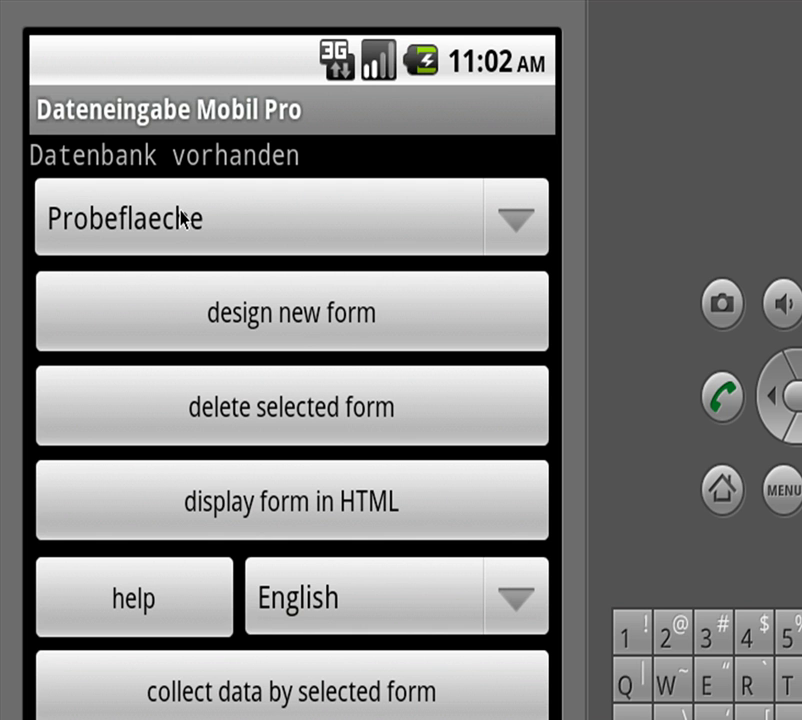
Design a new form keeping the name FormularNeu3 and begin adding its first element.
left_click(289, 321)
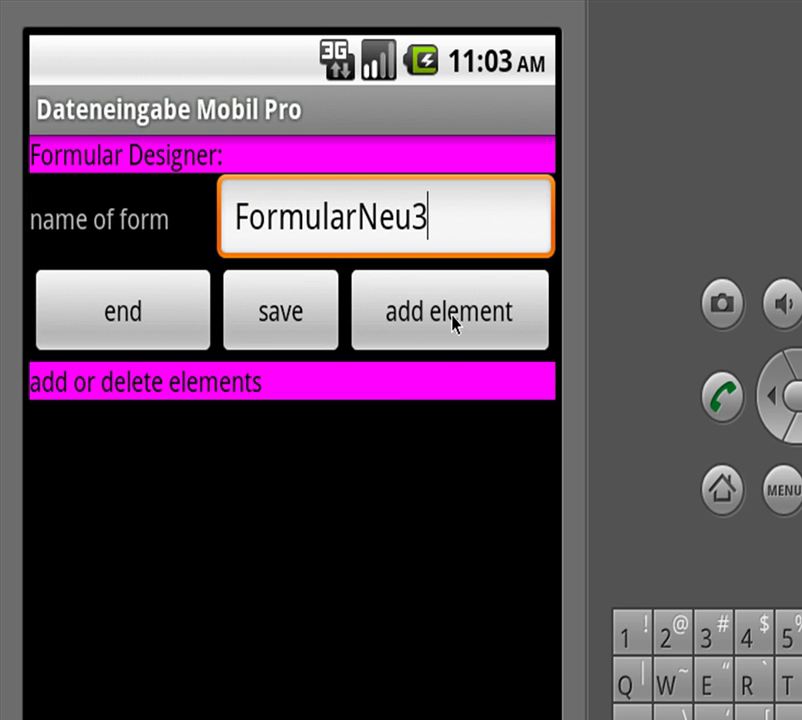
left_click(452, 320)
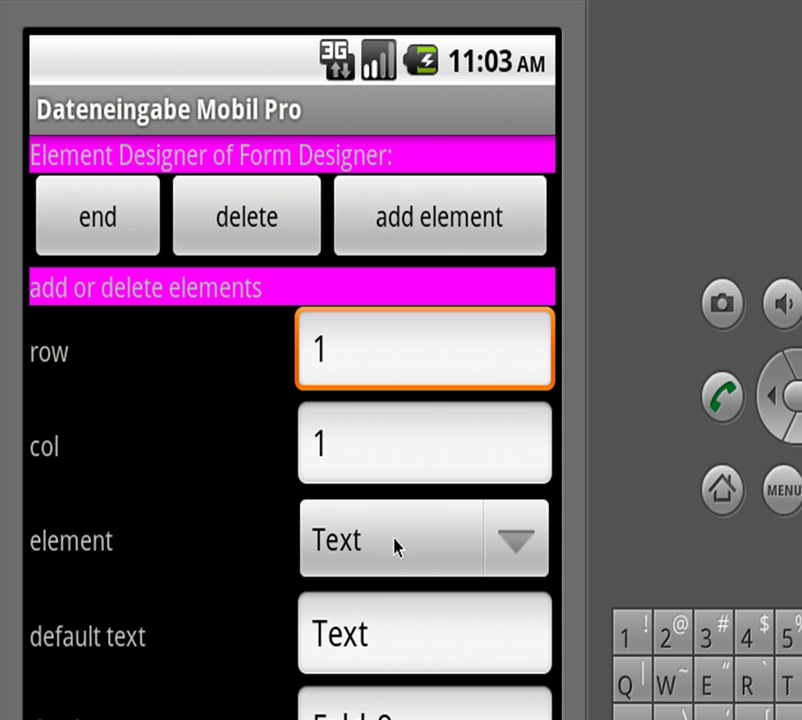
Add a Text element at row 1, column 1 with default text 'Party'.
left_click(375, 639)
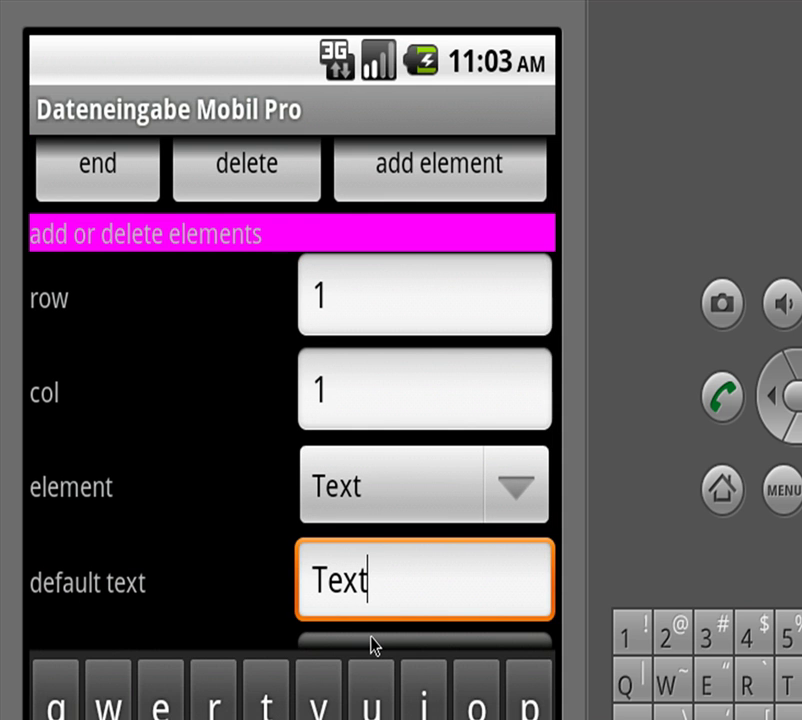
key("BackSpace")
key("BackSpace")
key("BackSpace")
key("BackSpace")
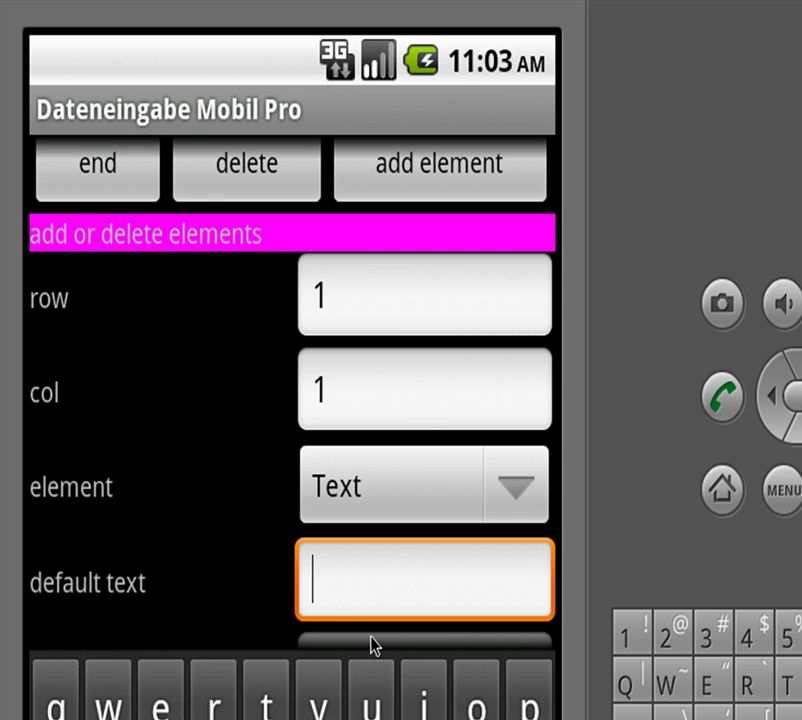
type("Par")
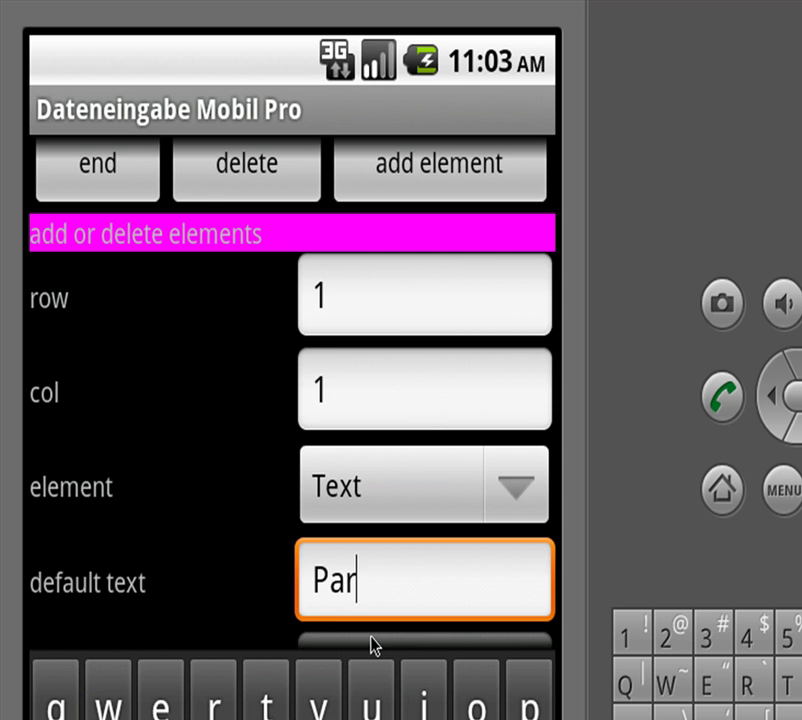
type("ty")
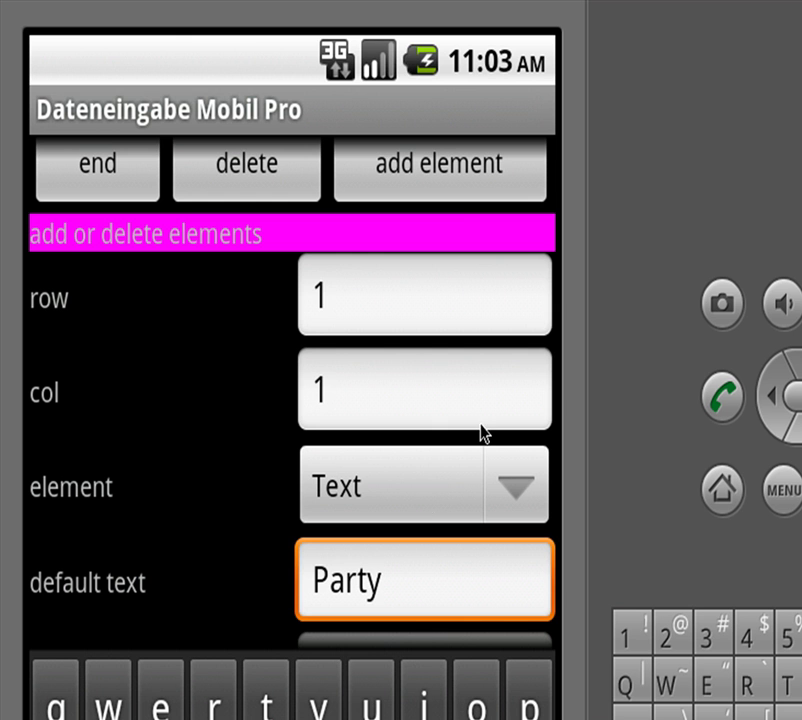
left_click(455, 189)
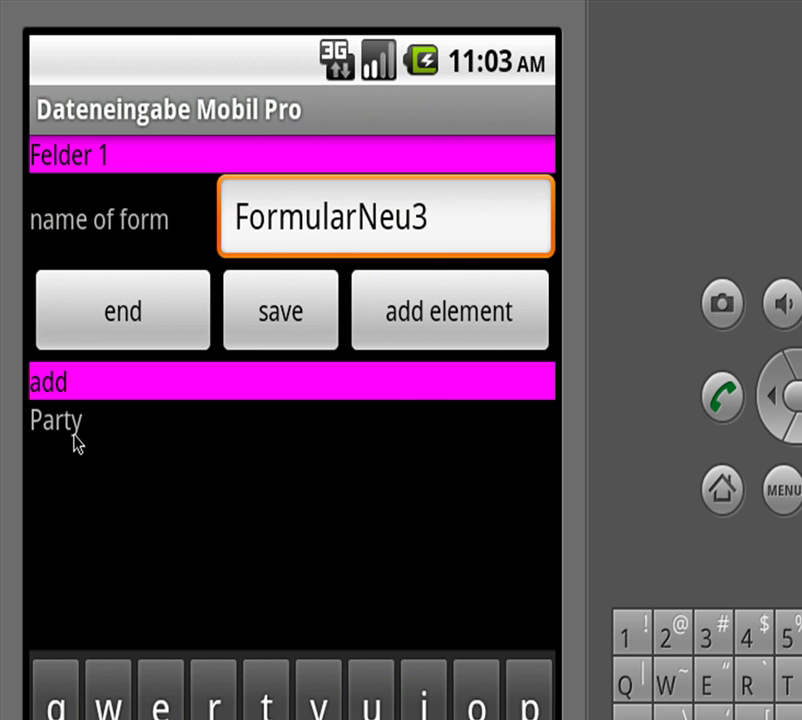
Start a second element at row 1, column 2 and set its type to ComboBox.
left_click(432, 338)
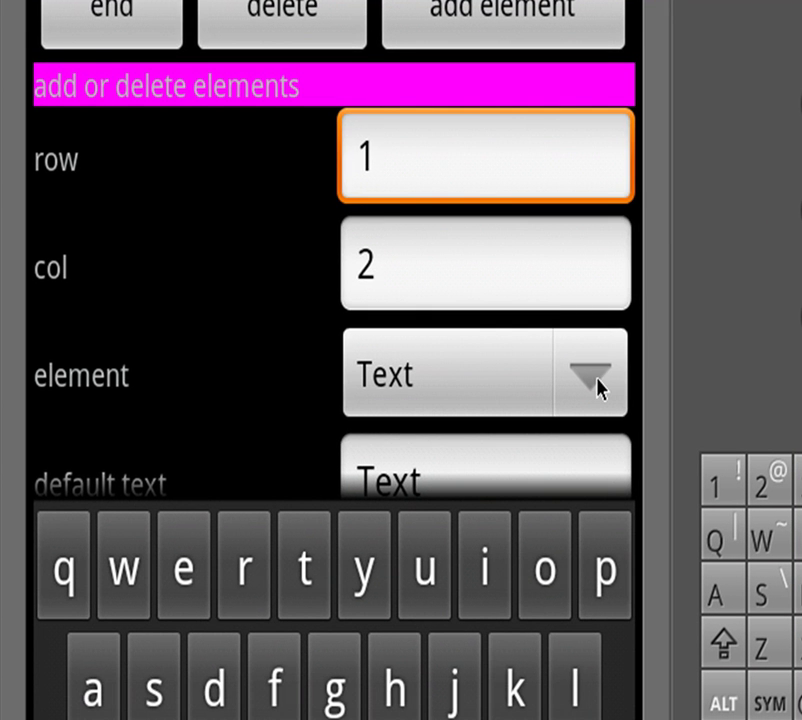
left_click(597, 388)
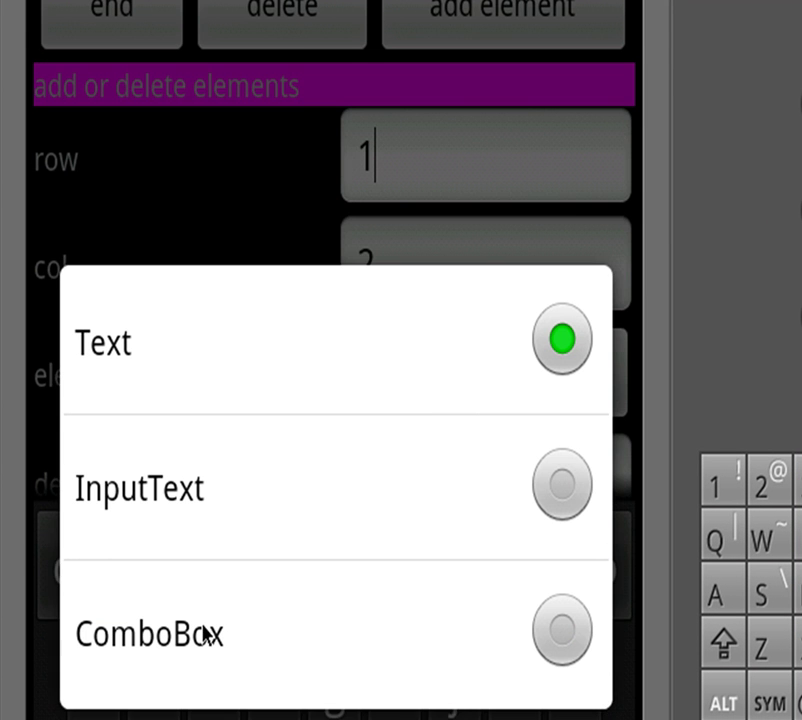
left_click(205, 633)
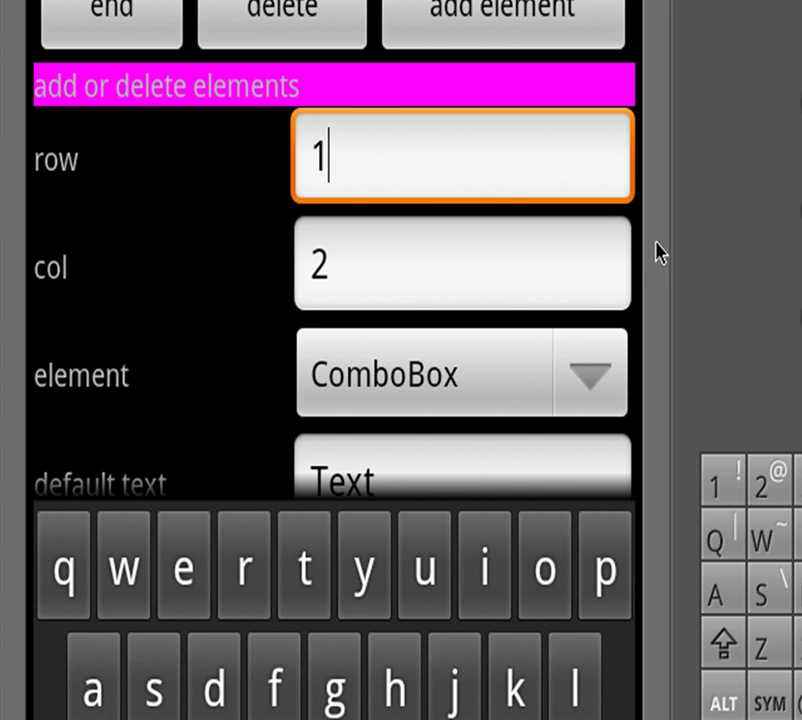
left_click_drag(235, 251, 235, 145)
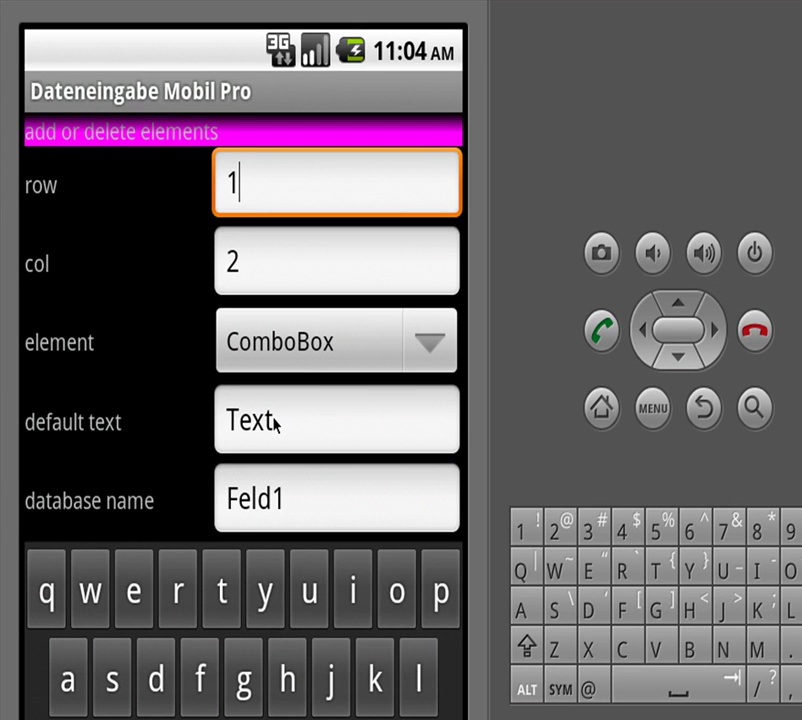
Give the ComboBox default text 'republican#democrats' and database name 'party', then add it.
left_click(286, 420)
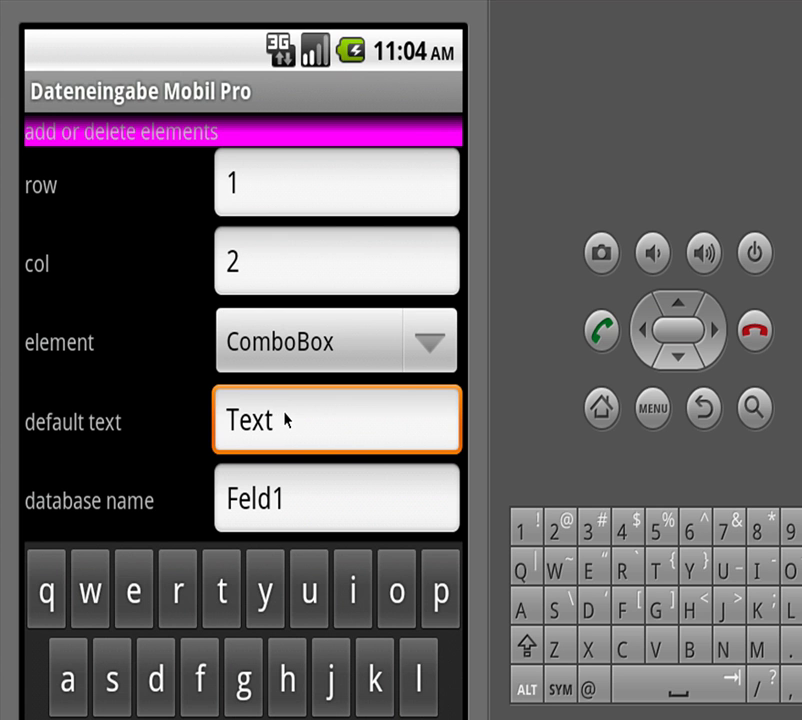
key("BackSpace")
key("BackSpace")
key("BackSpace")
key("BackSpace")
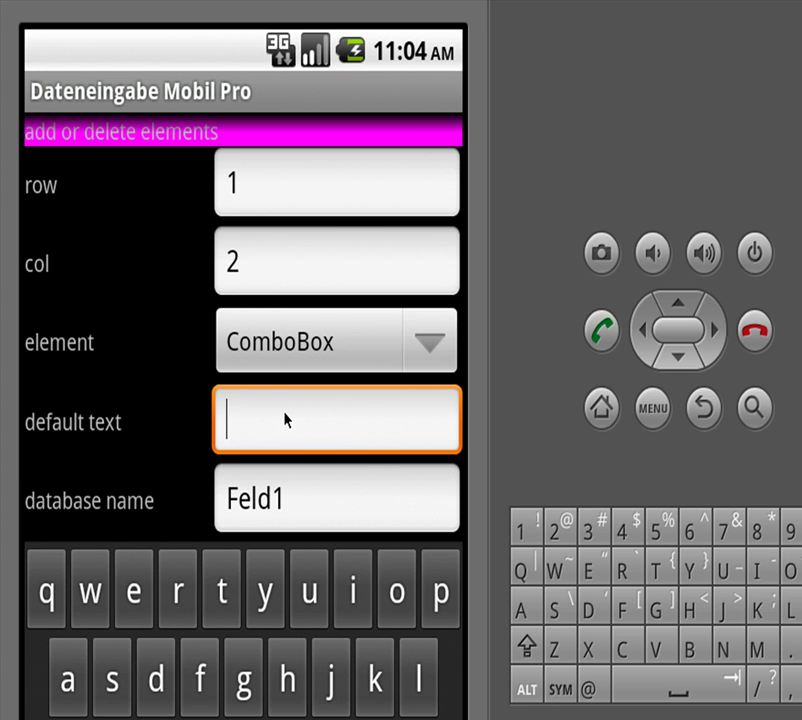
type("republican")
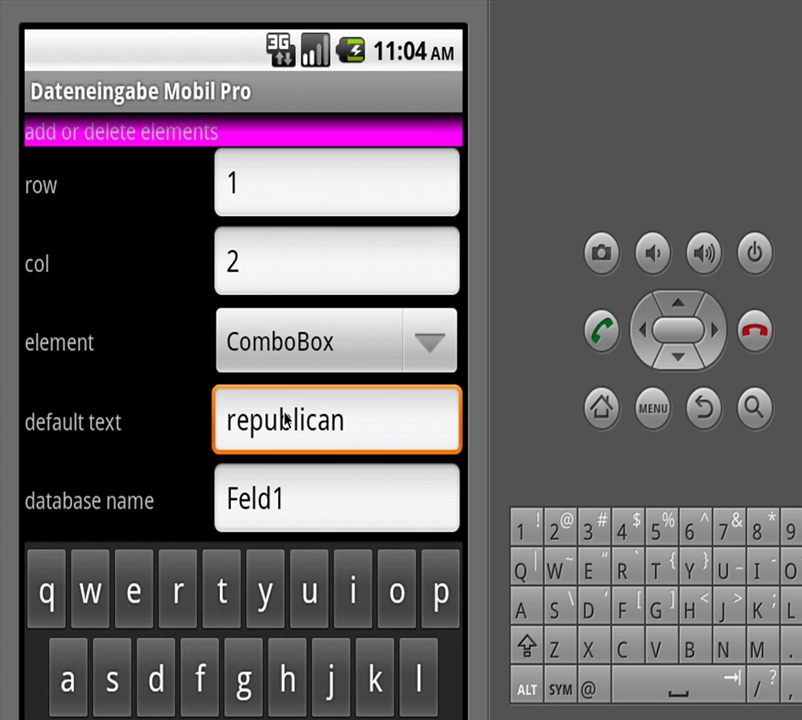
type("#demo")
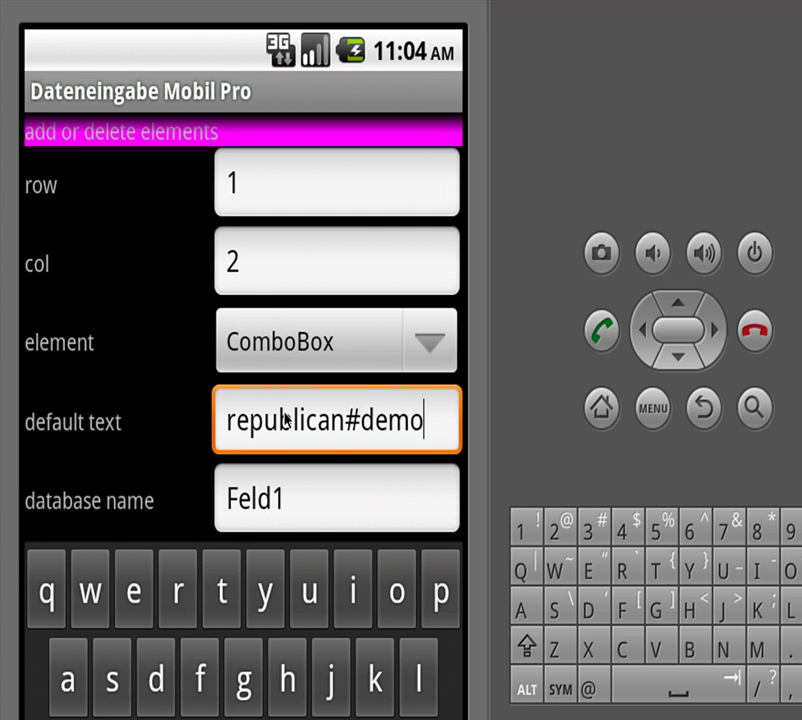
type("crats")
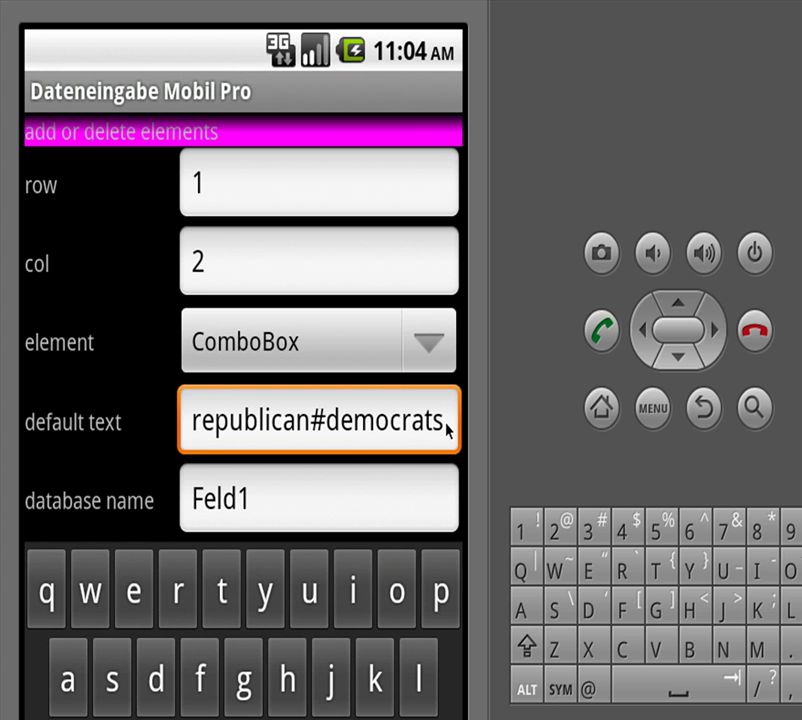
left_click(253, 506)
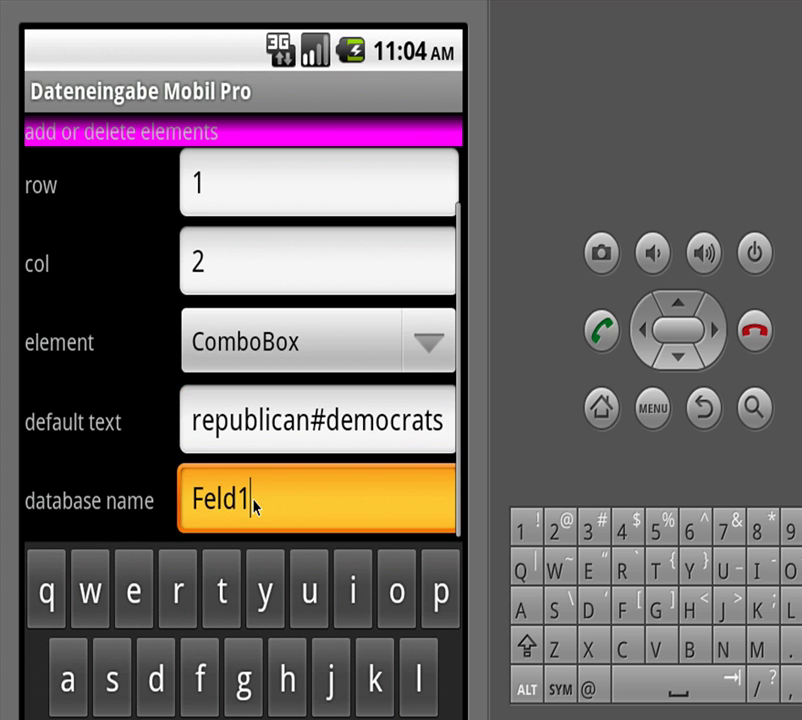
key("BackSpace")
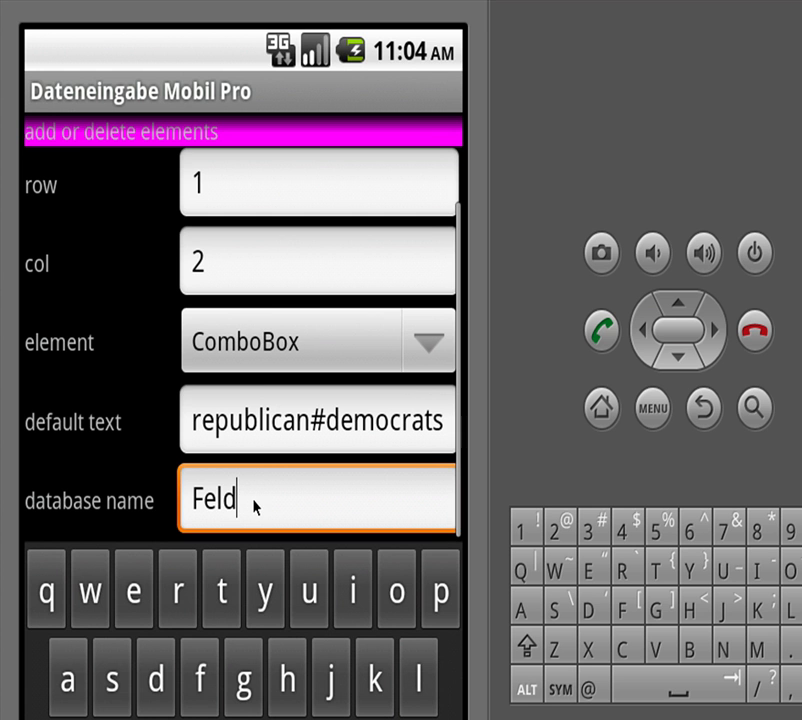
key("BackSpace")
key("BackSpace")
key("BackSpace")
key("BackSpace")
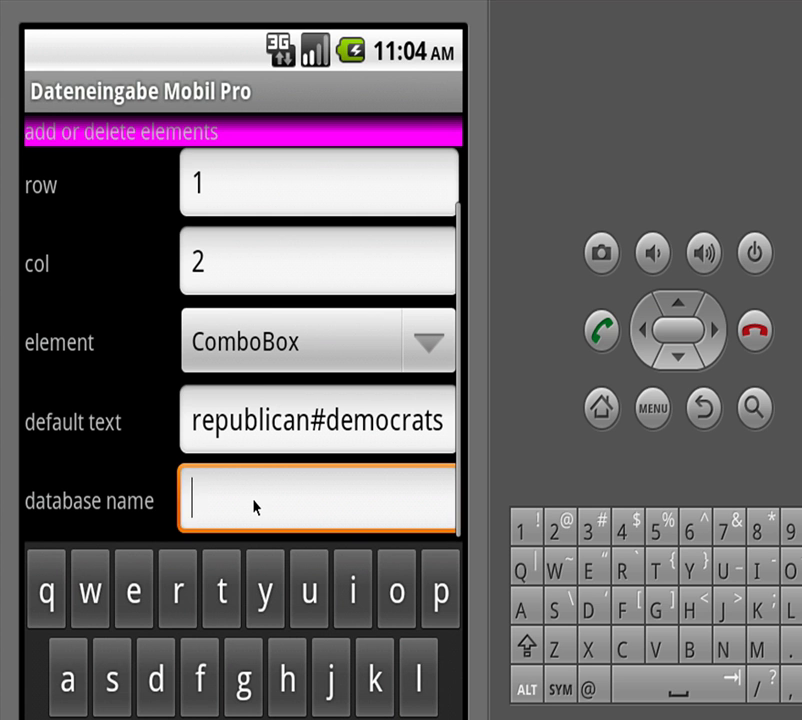
type("party")
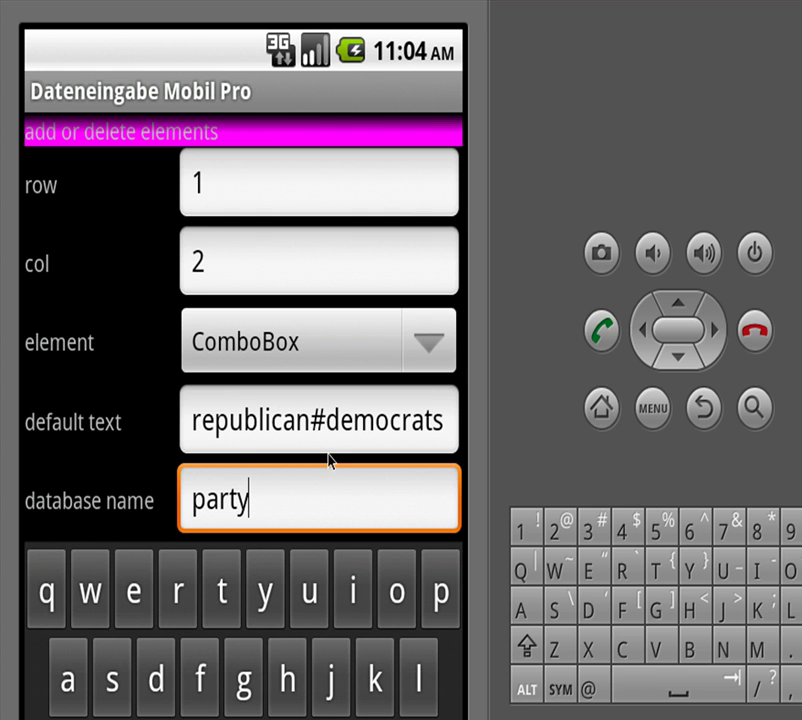
left_click_drag(140, 213, 135, 398)
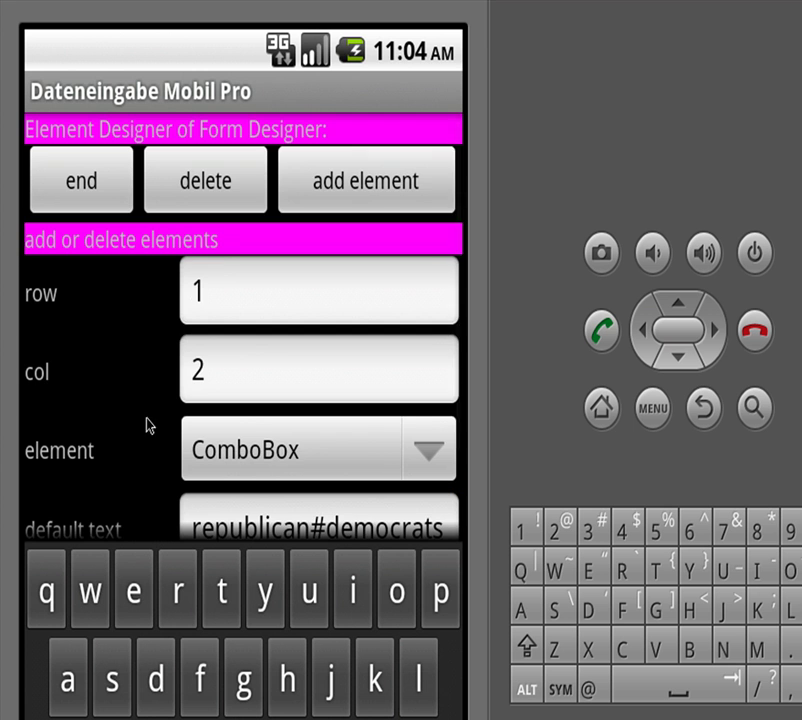
left_click(325, 176)
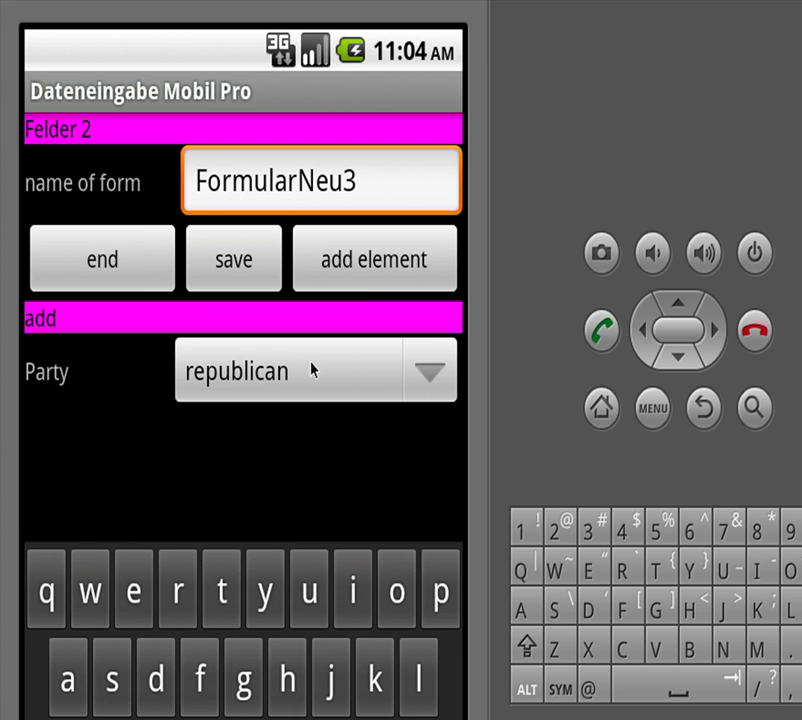
Add a Text element at row 2, column 1 with default text 'income'.
left_click(370, 268)
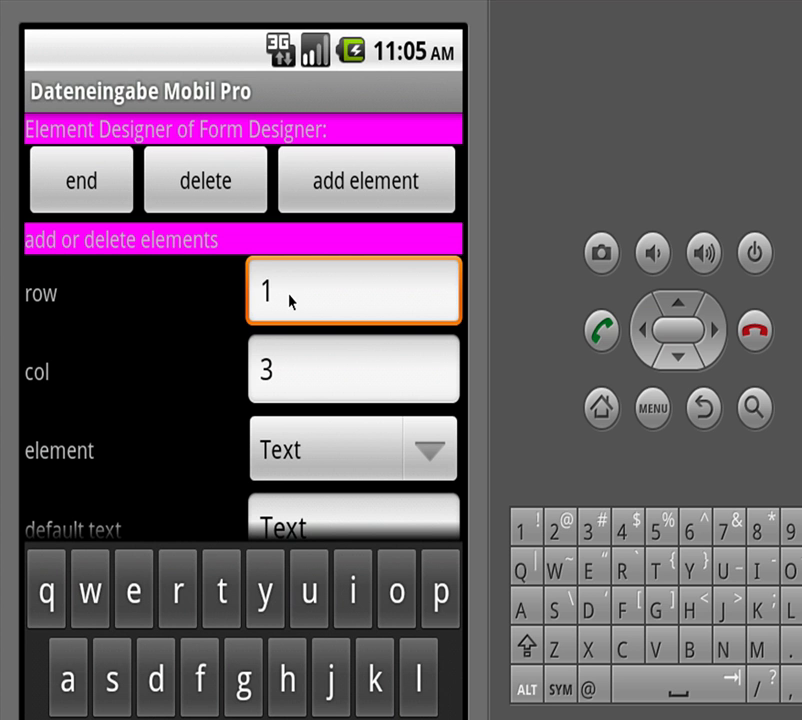
key("BackSpace")
type("2")
left_click(282, 374)
key("BackSpace")
type("1")
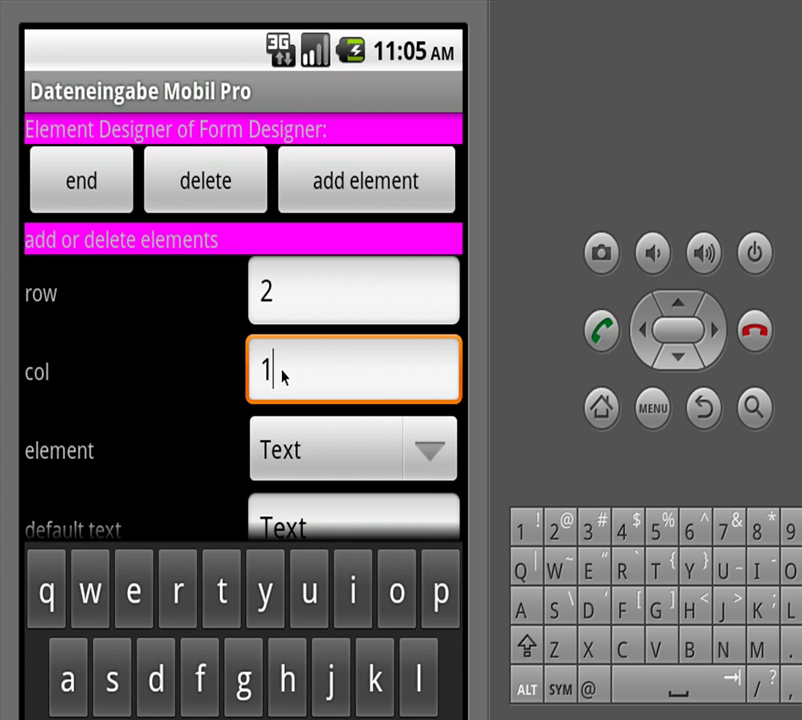
left_click(366, 516)
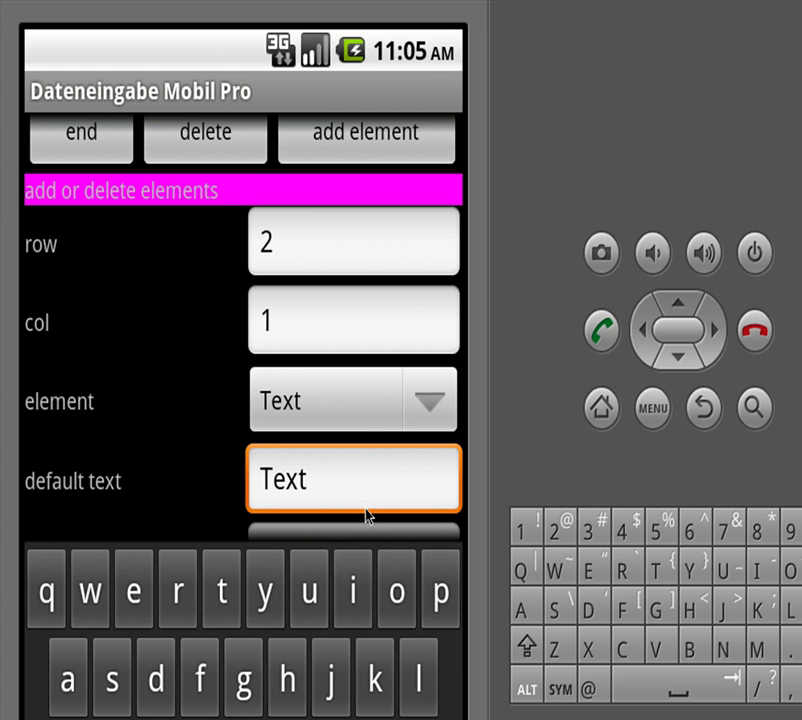
key("BackSpace")
key("BackSpace")
key("BackSpace")
key("BackSpace")
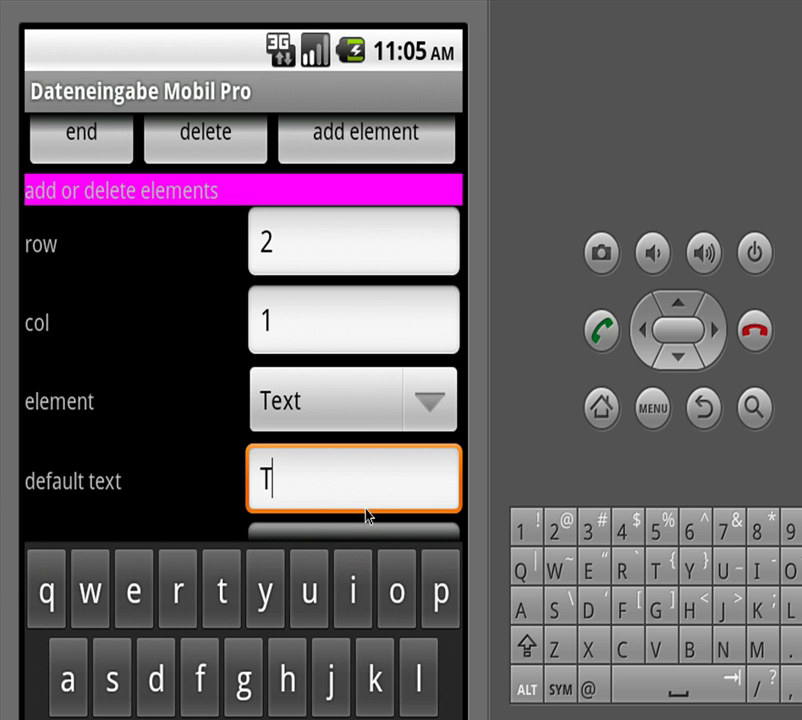
type("in")
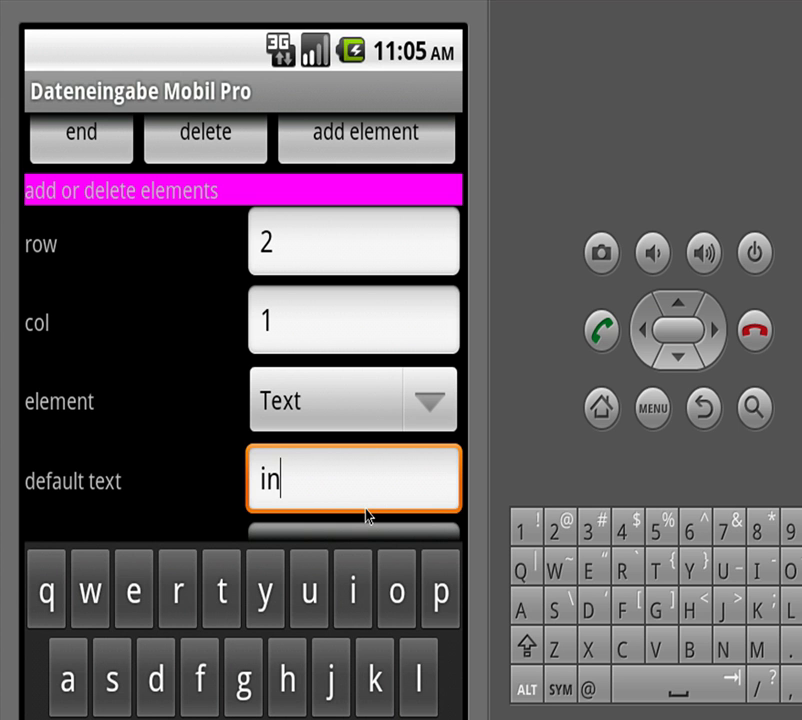
type("come")
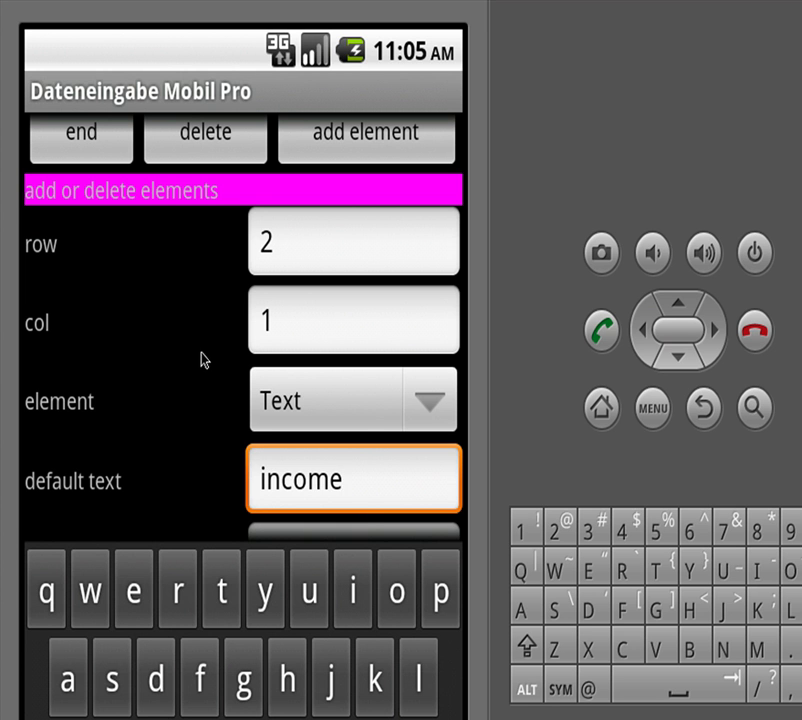
left_click(334, 143)
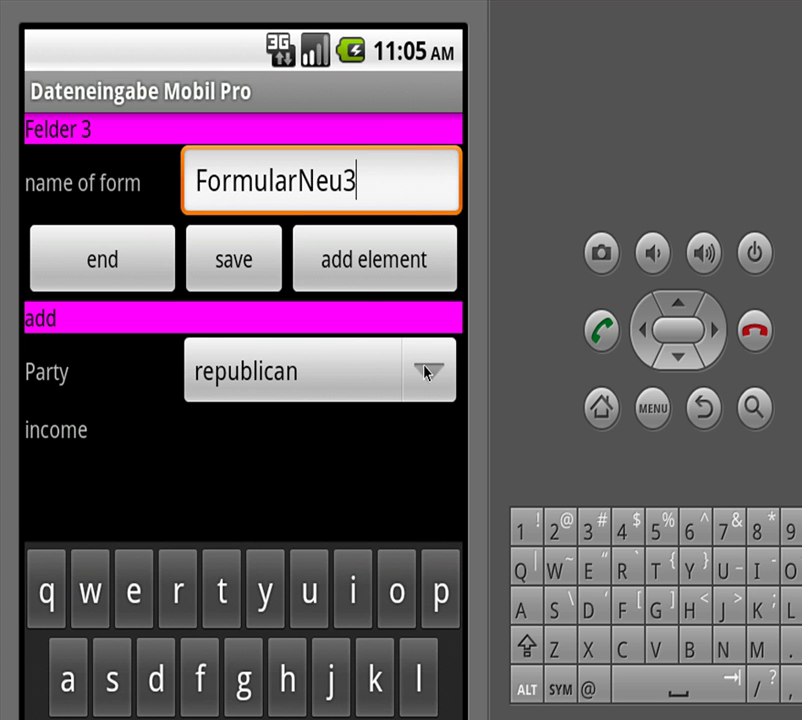
Add an InputText element with empty default text and database name 'income' at row 2, column 2.
left_click(370, 268)
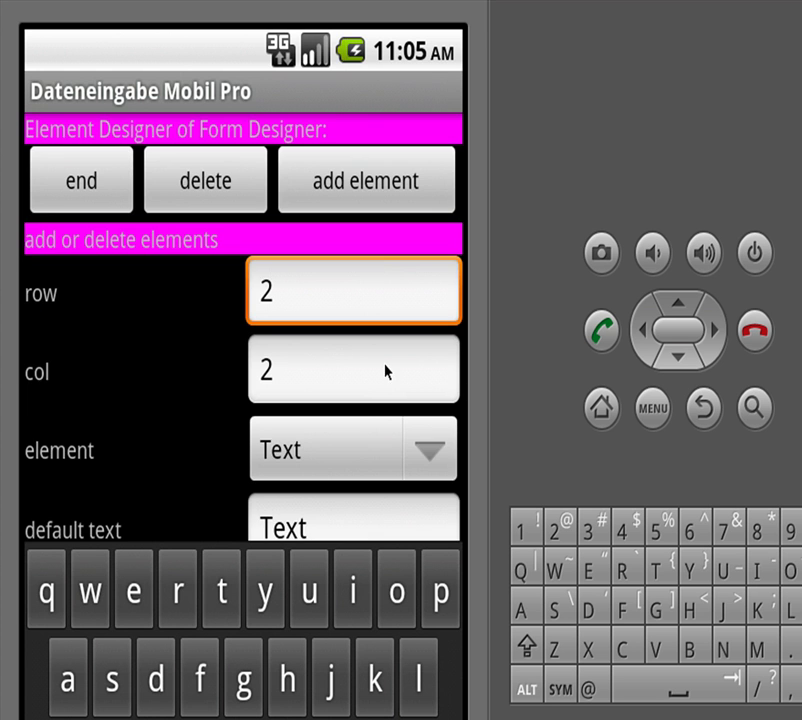
left_click(430, 467)
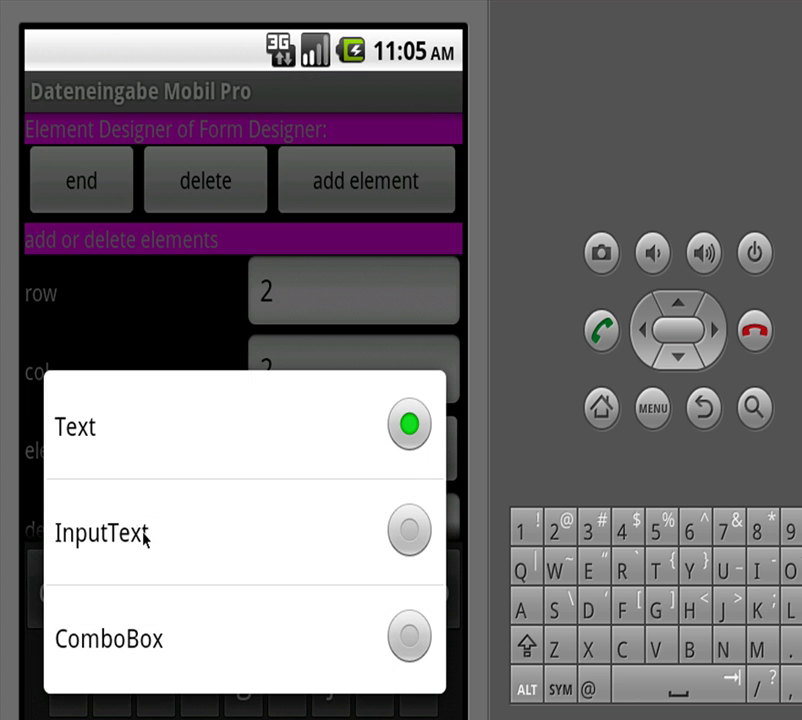
left_click(143, 536)
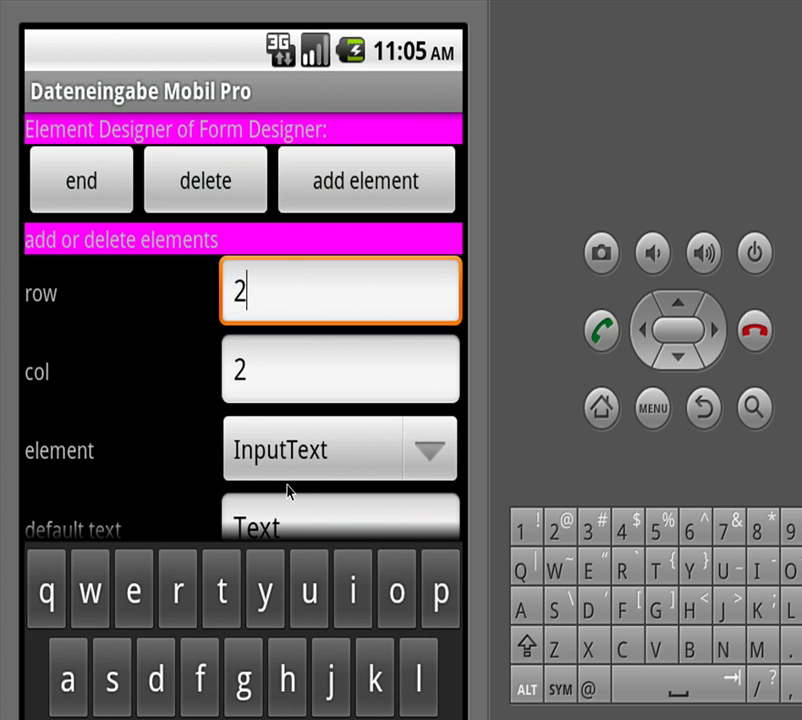
left_click_drag(157, 431, 175, 297)
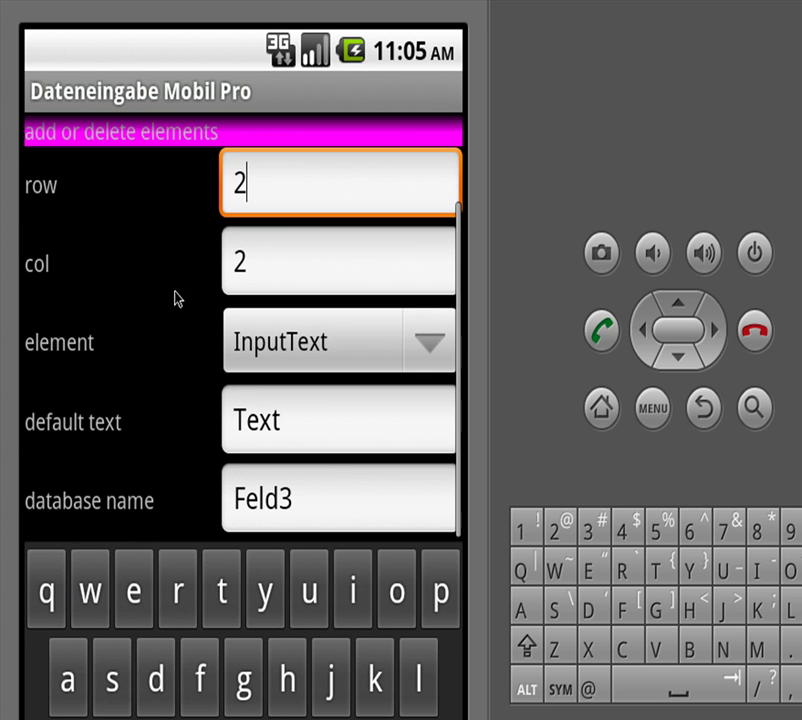
left_click(305, 442)
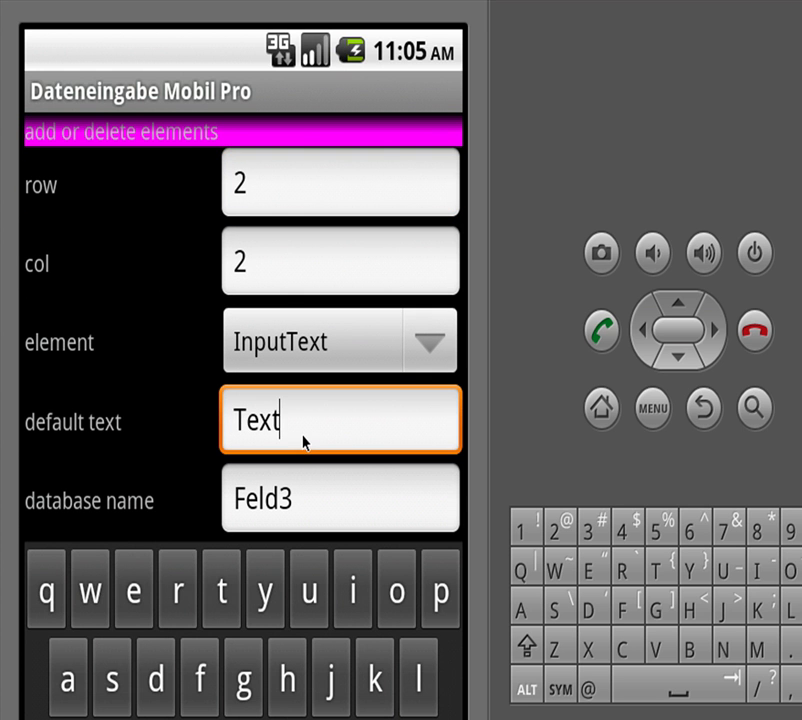
key("BackSpace")
key("BackSpace")
key("BackSpace")
key("BackSpace")
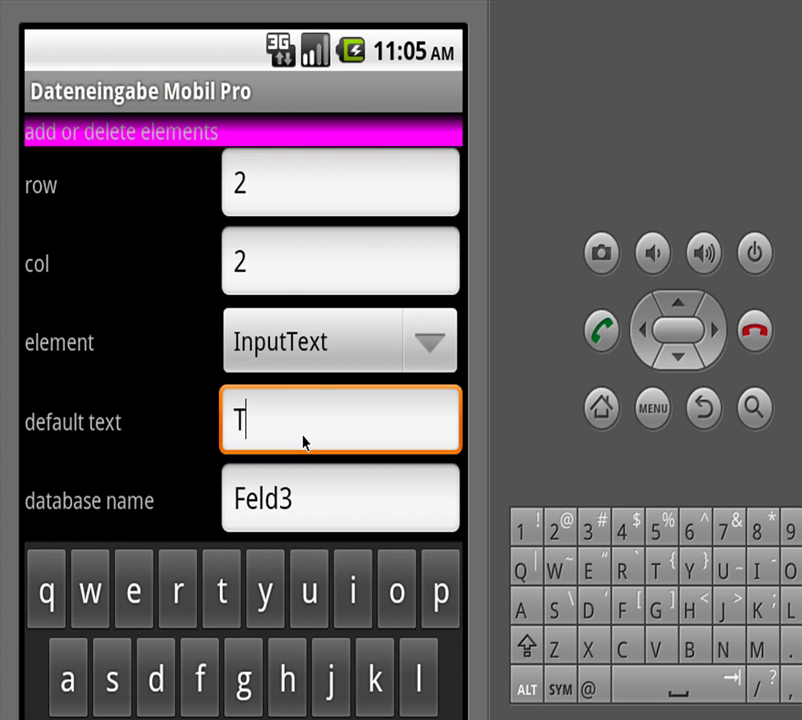
left_click(313, 500)
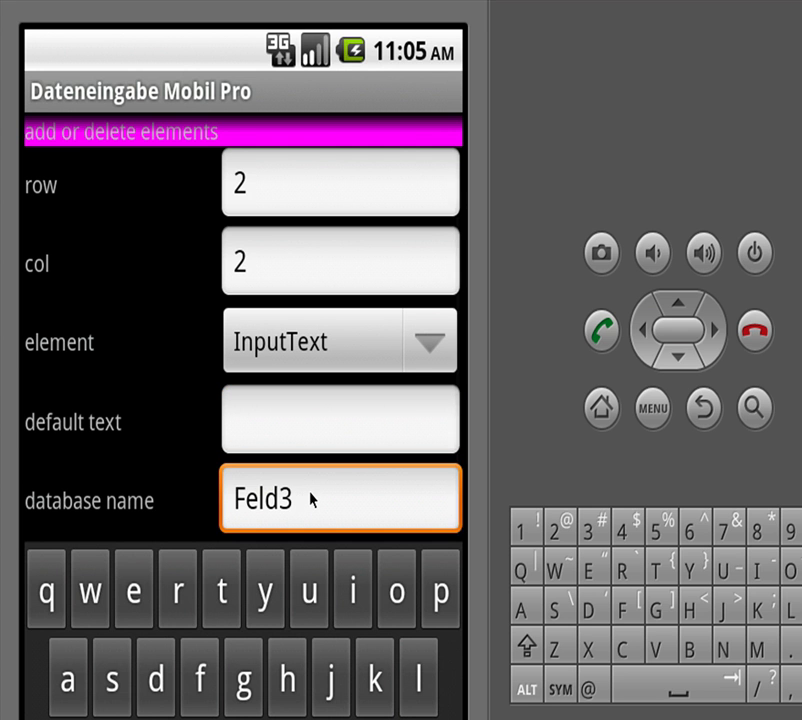
key("BackSpace")
key("BackSpace")
key("BackSpace")
key("BackSpace")
key("BackSpace")
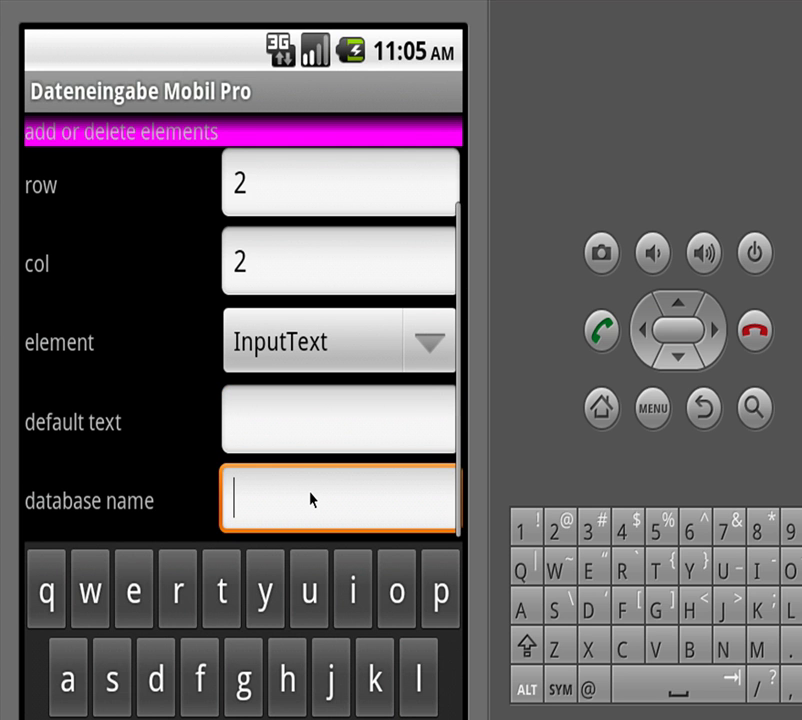
type("income")
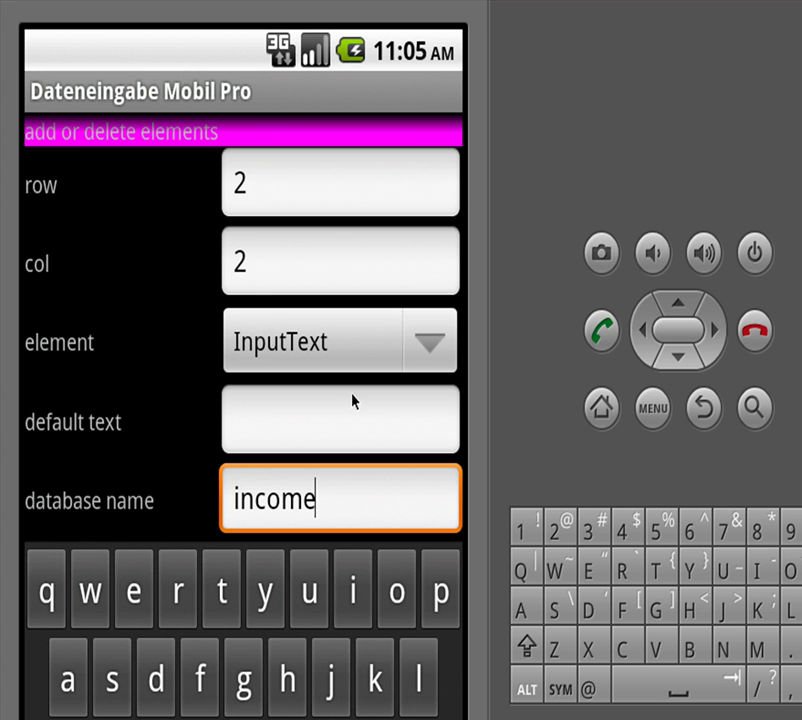
scroll(170, 403, "up", 3)
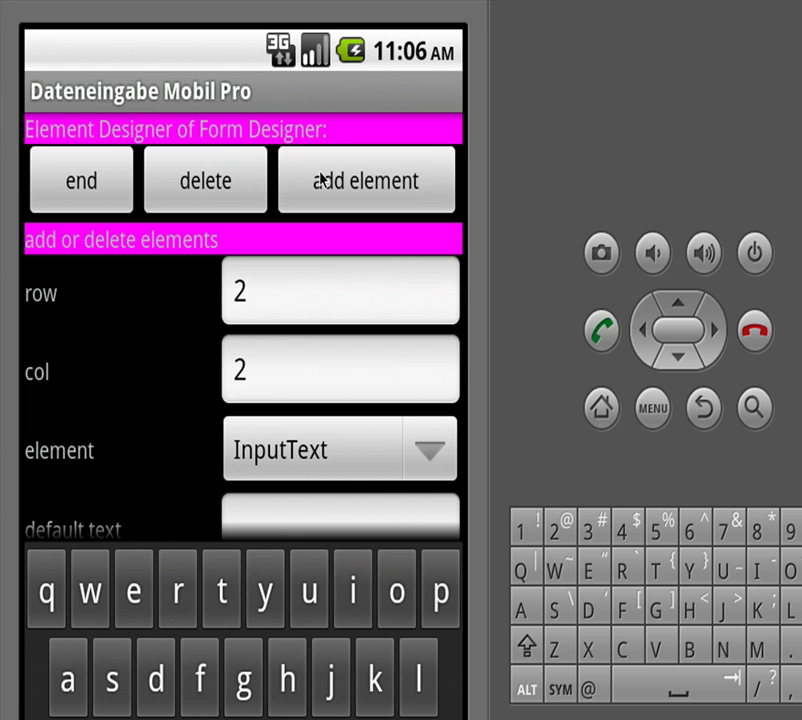
left_click(322, 180)
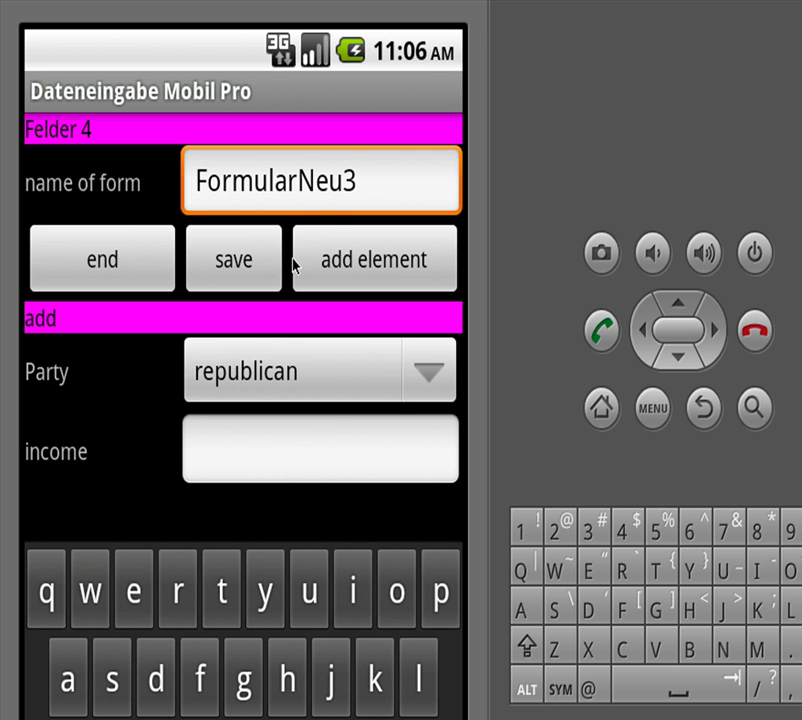
Replace the form name with 'election' and save the four-field form.
left_click(357, 188)
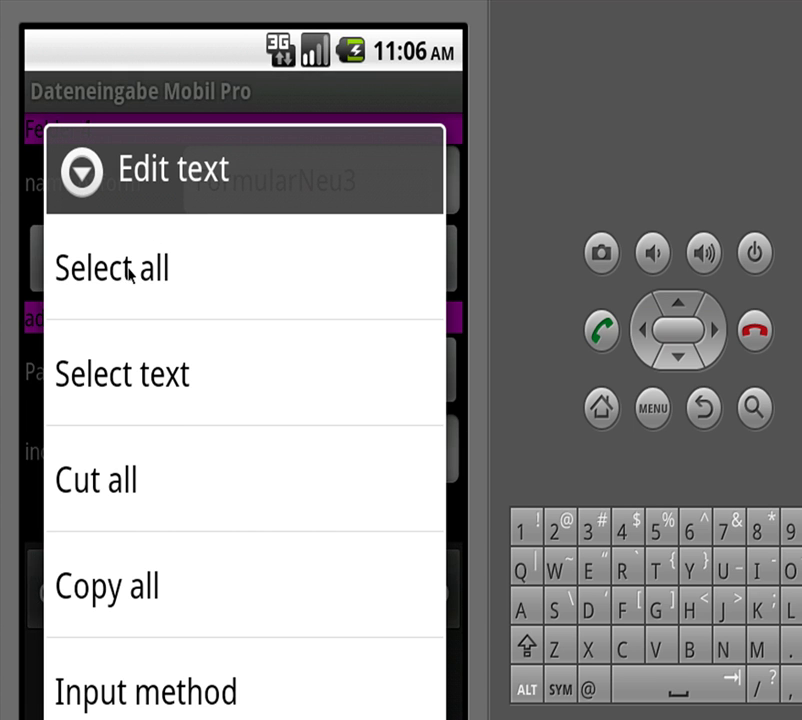
left_click(129, 270)
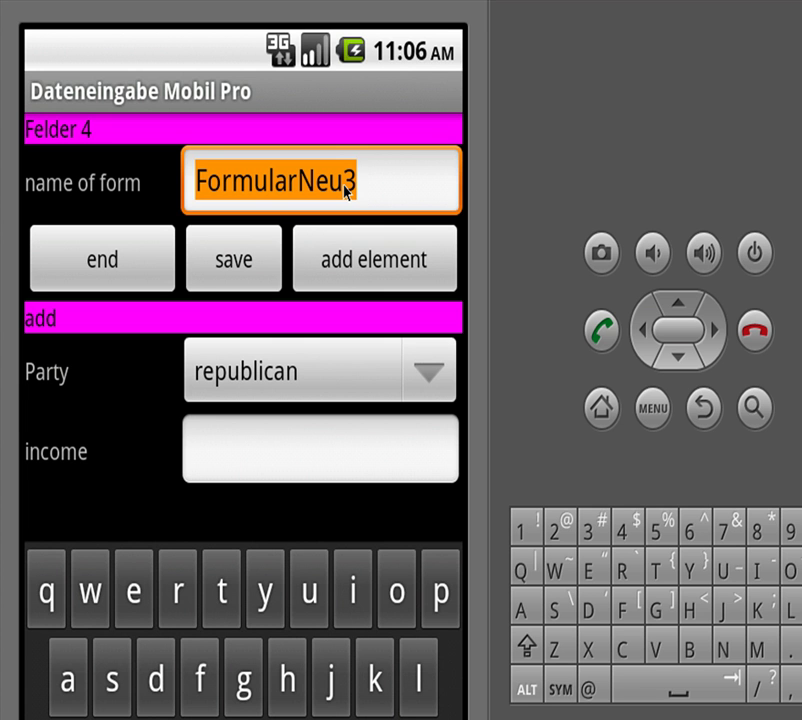
type("elec")
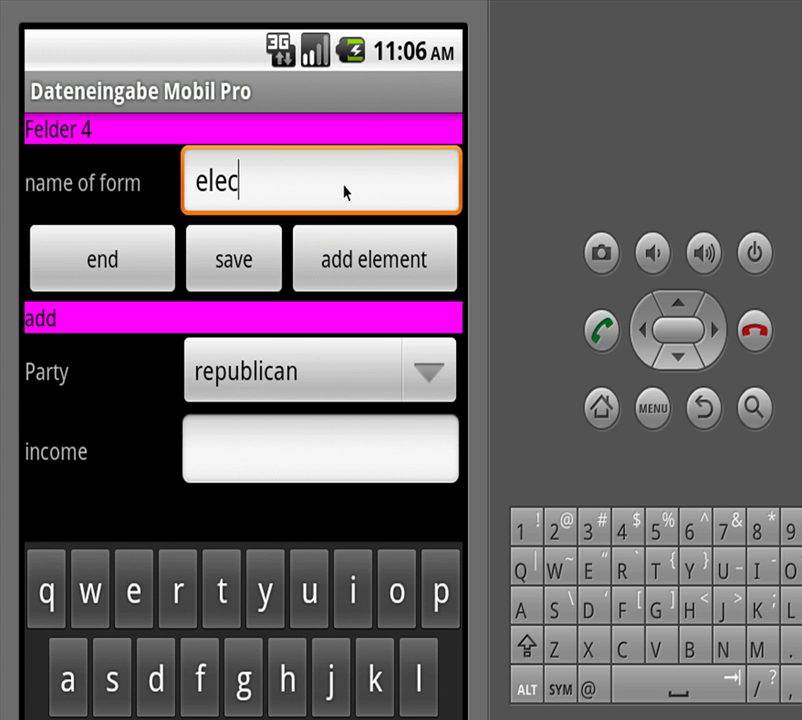
type("tion")
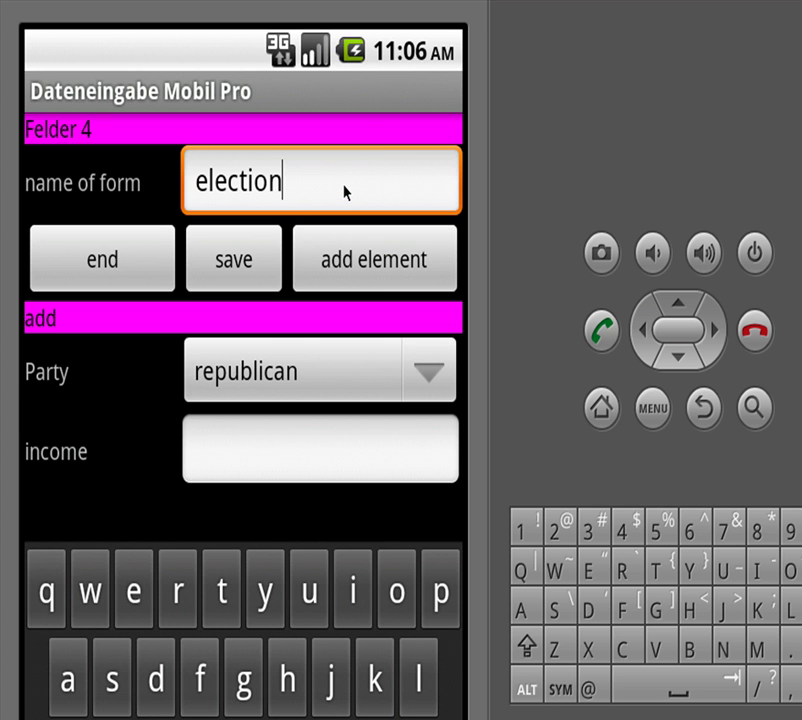
left_click(224, 261)
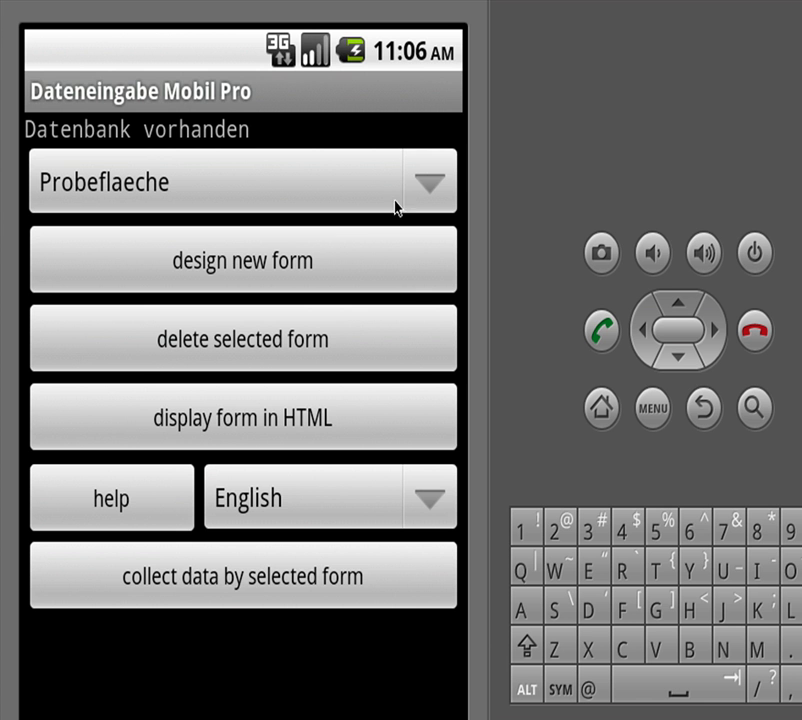
Choose the election form from the form list and begin collecting data with it.
left_click(424, 185)
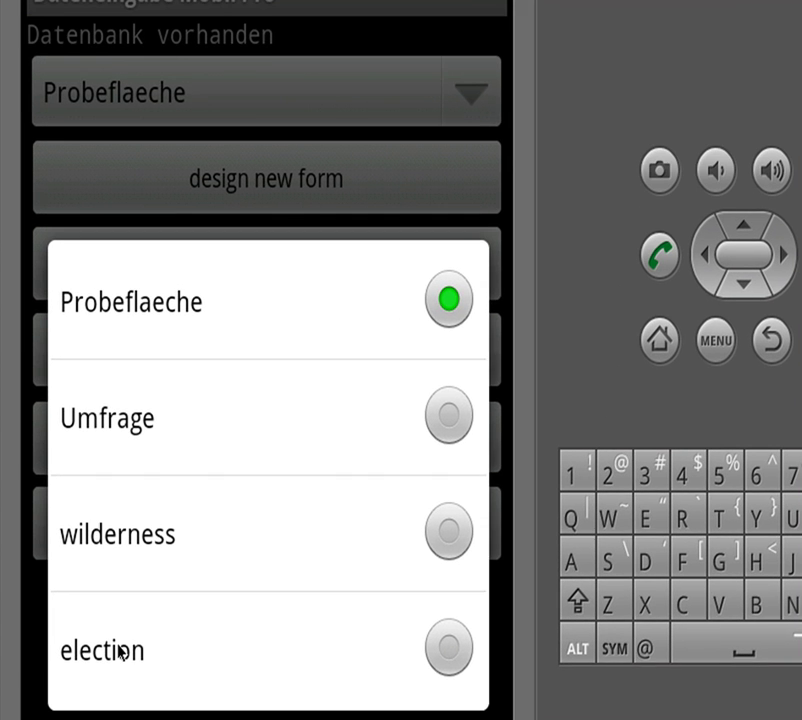
left_click(118, 650)
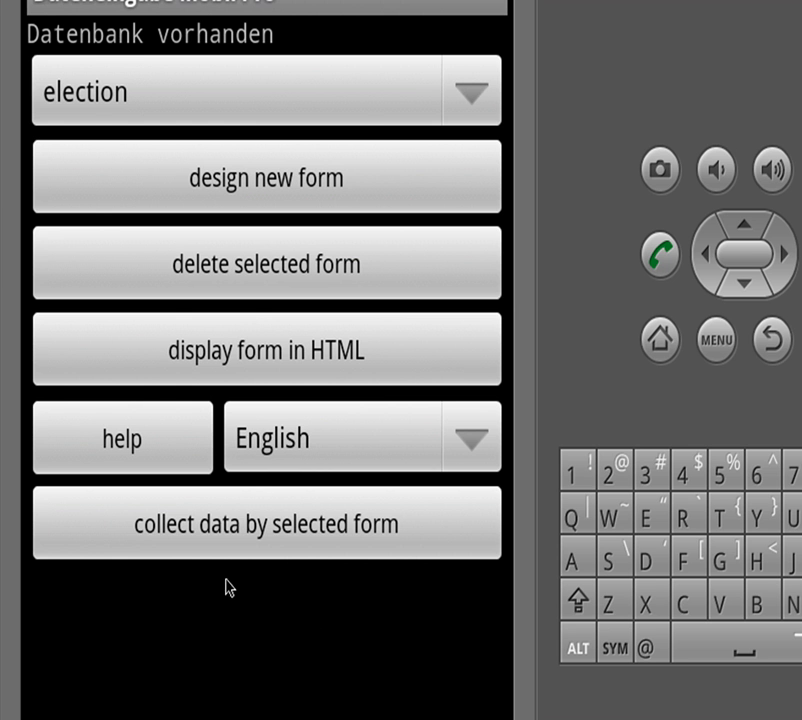
left_click(243, 538)
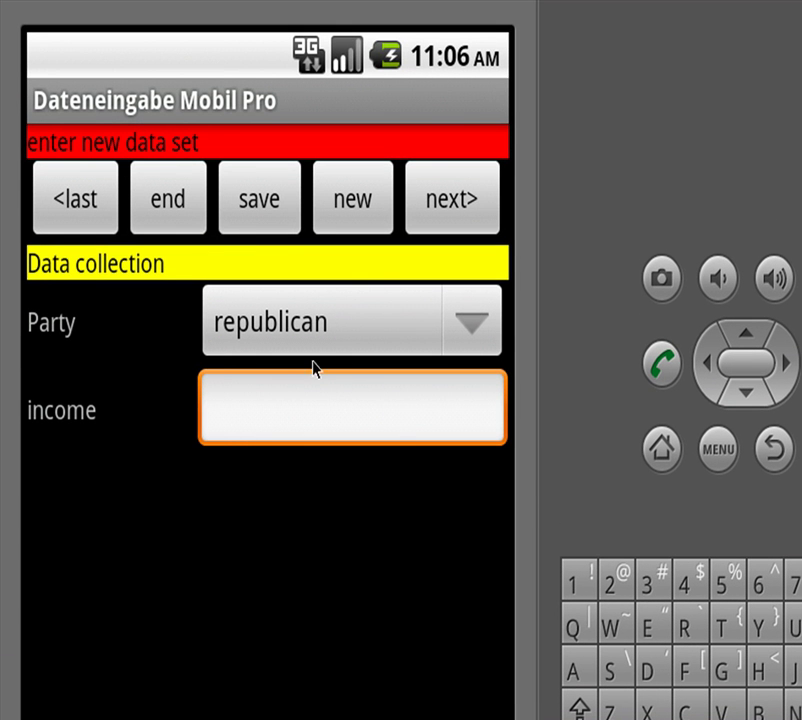
Save a data set with Party democrats and income 2000, then end data collection.
left_click(469, 334)
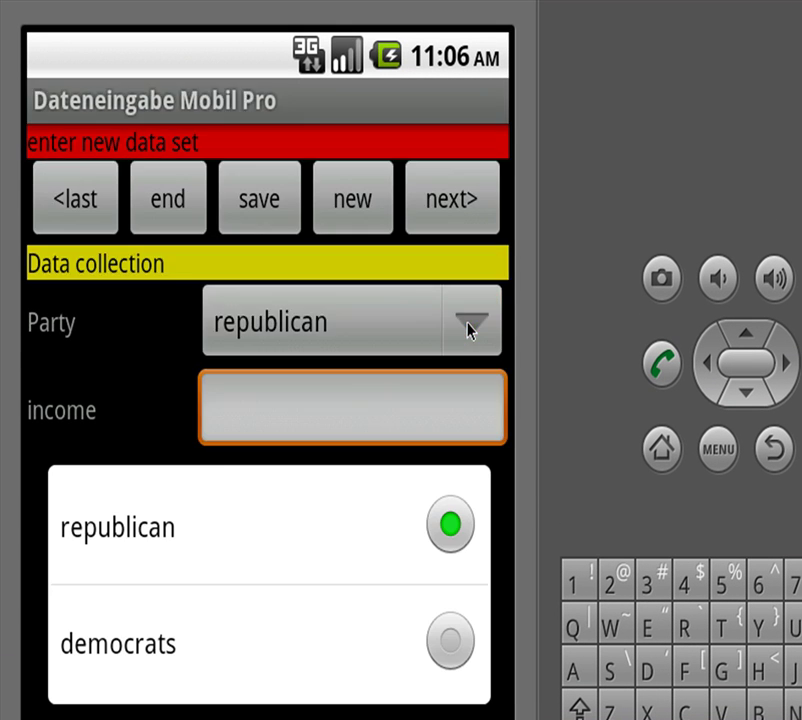
left_click(133, 646)
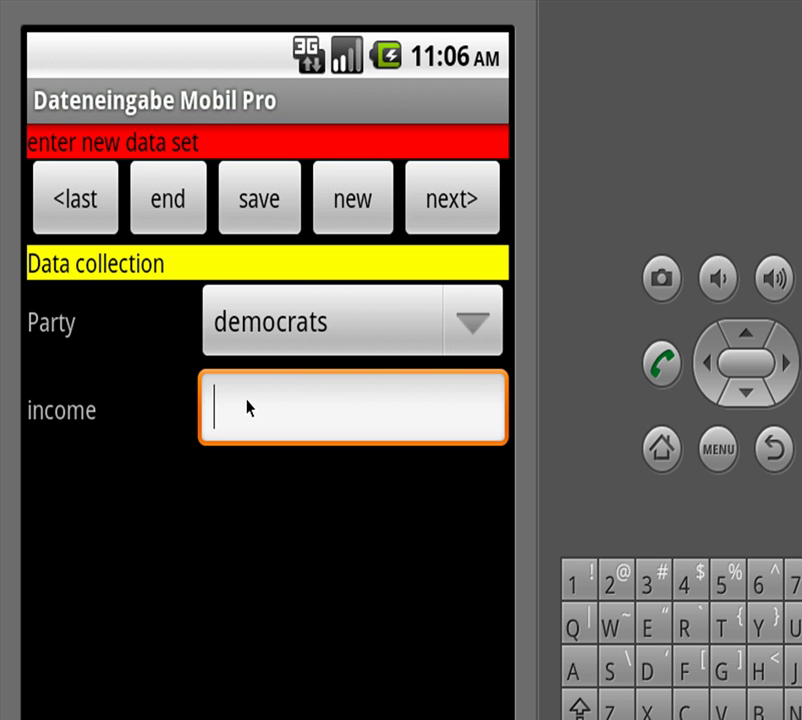
type("2000")
left_click(243, 207)
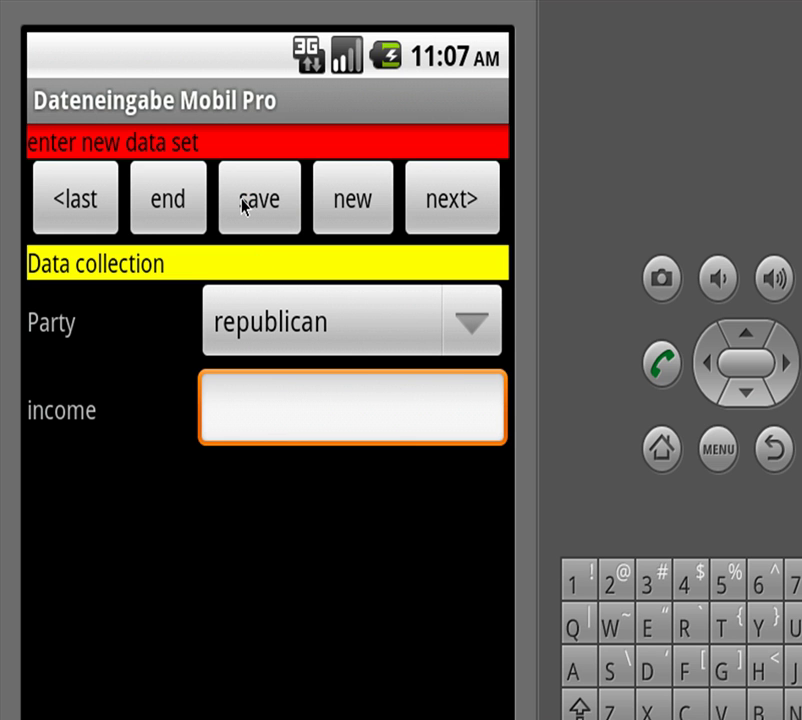
left_click(175, 208)
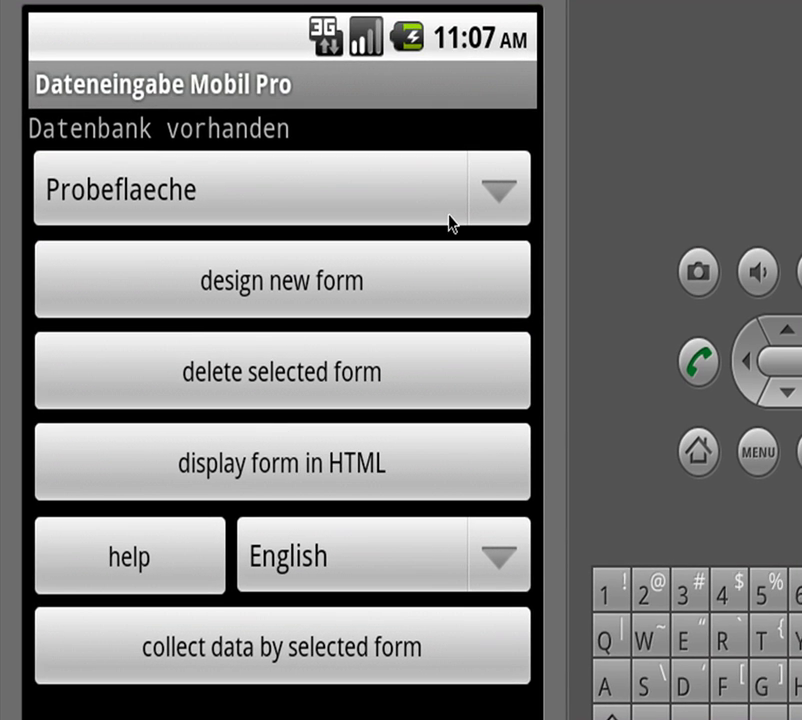
Select the Umfrage form and delete it, confirming with yes.
left_click(501, 196)
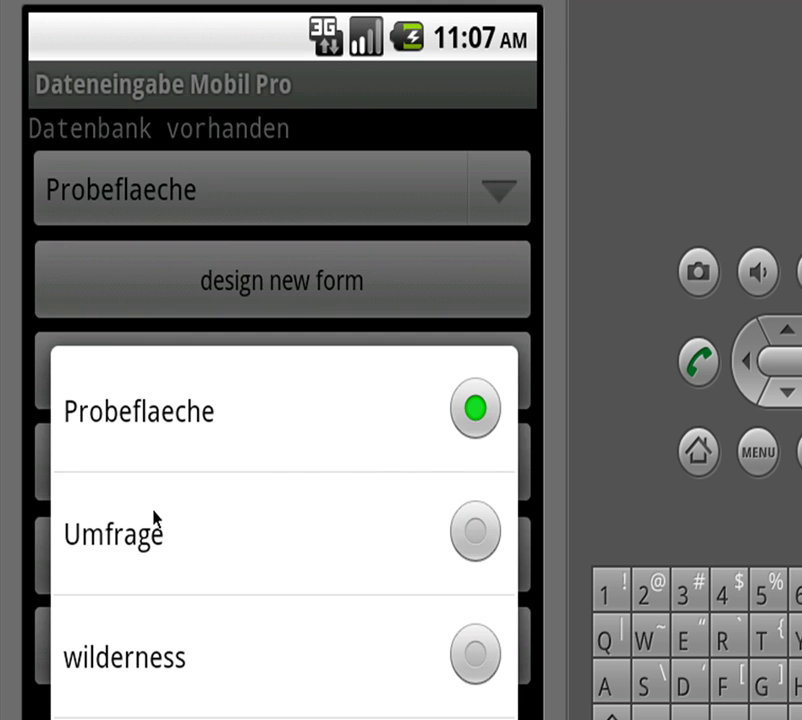
left_click(137, 533)
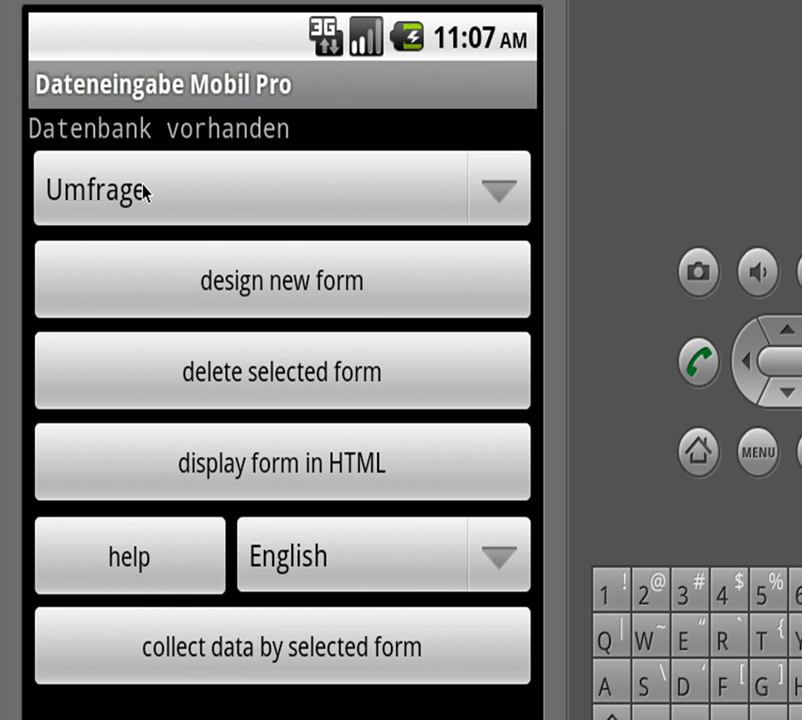
left_click(262, 375)
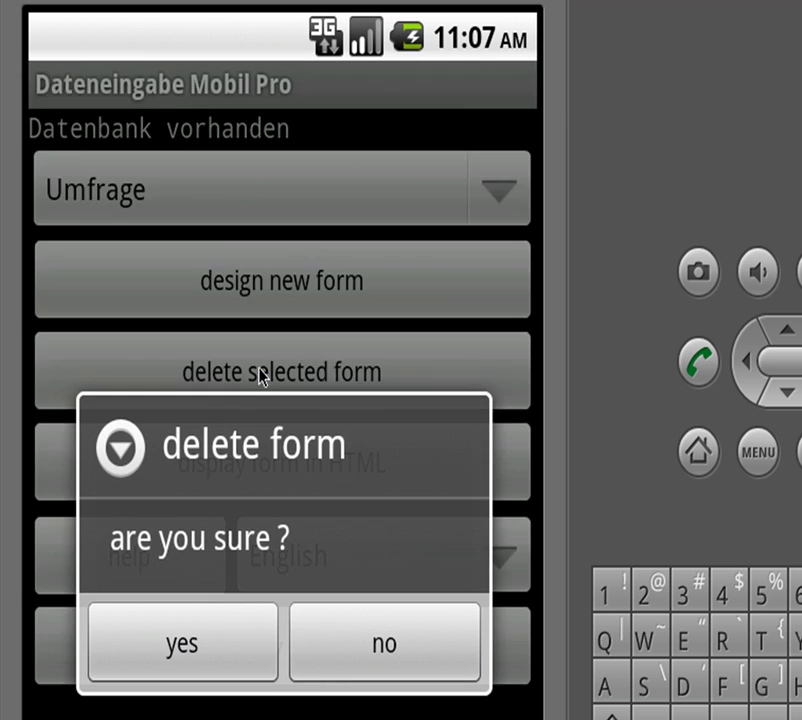
left_click(187, 645)
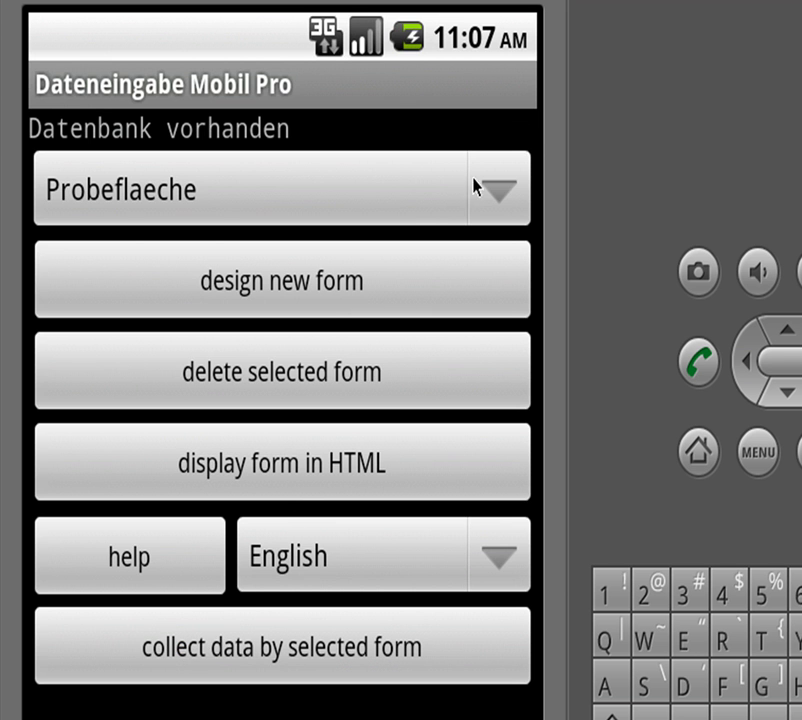
Keep Probeflaeche selected, show its seven tree records as an HTML table, and zoom out.
left_click(499, 188)
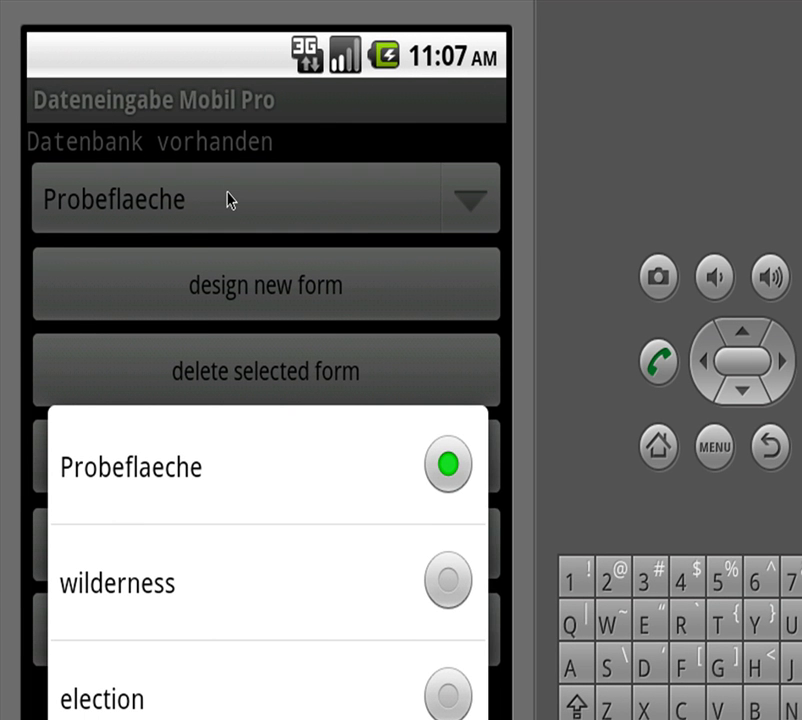
left_click(224, 447)
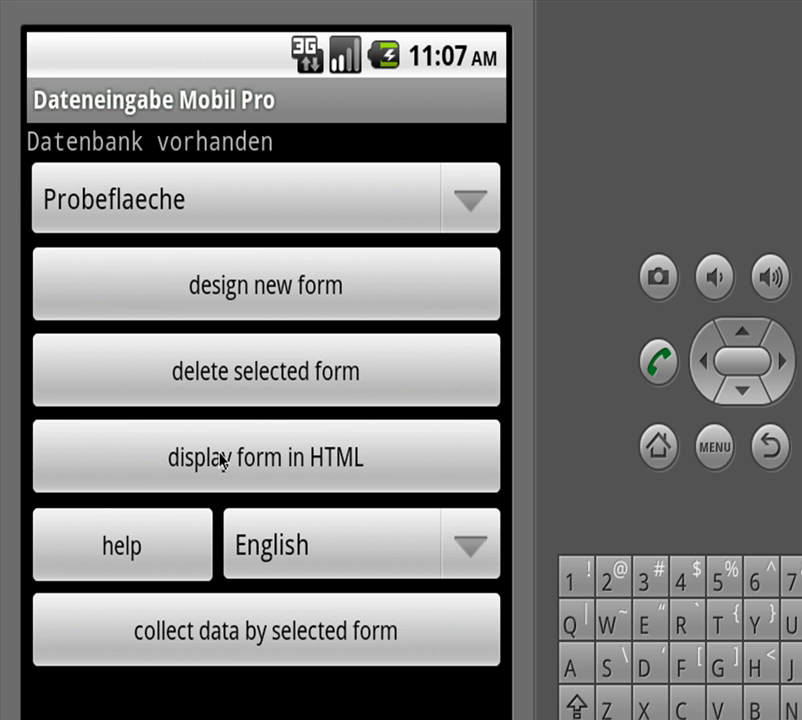
left_click(222, 462)
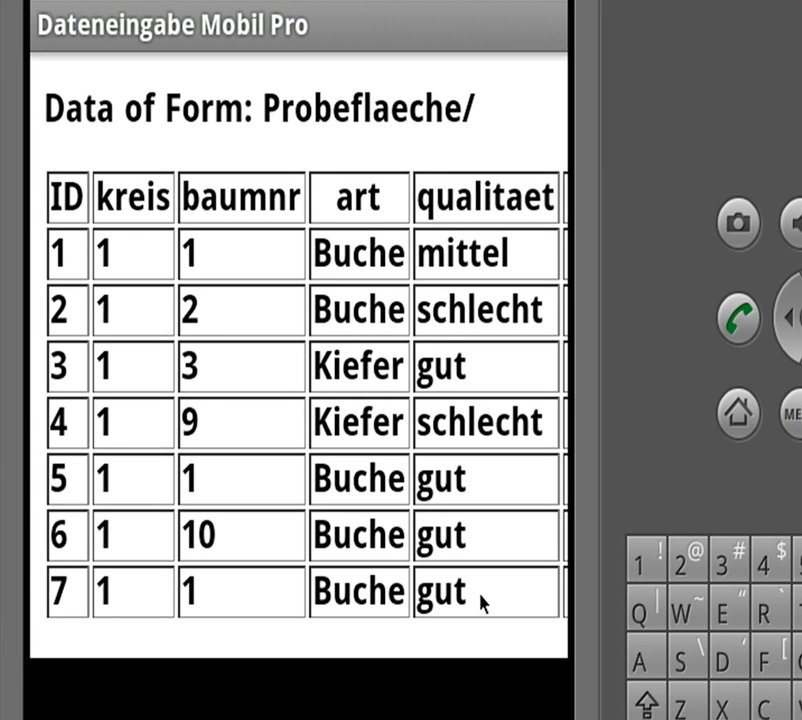
left_click_drag(487, 328, 480, 328)
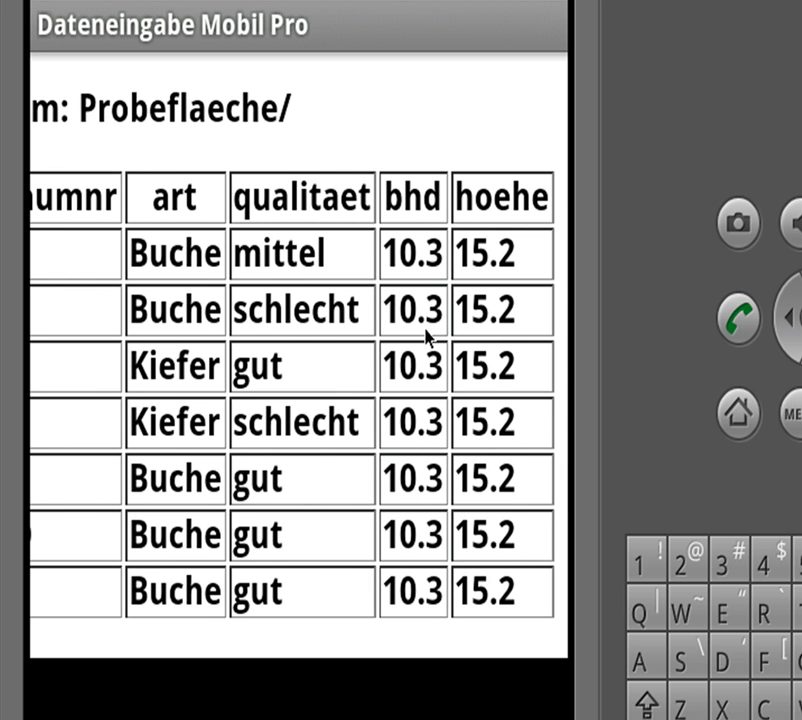
left_click_drag(281, 524, 405, 524)
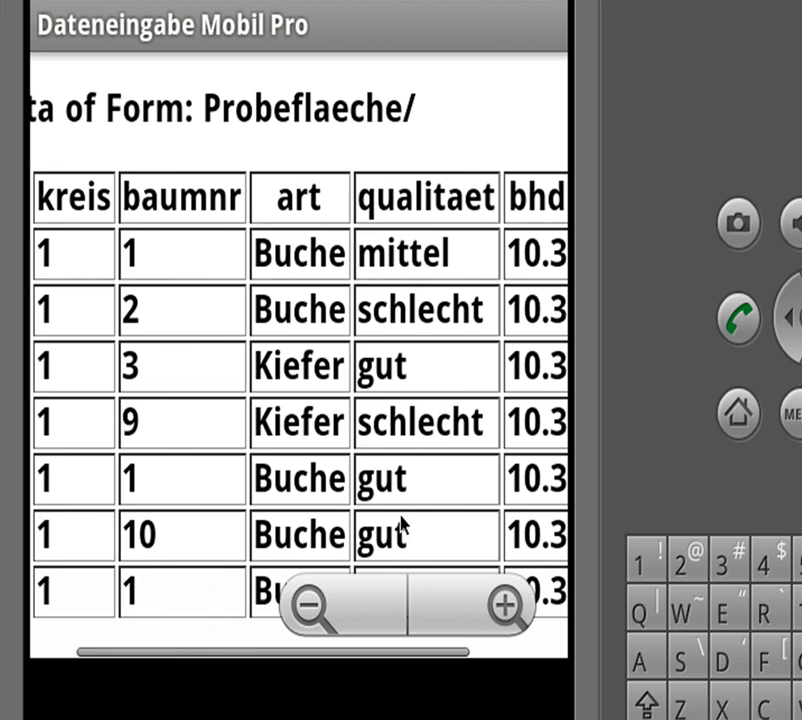
left_click(311, 607)
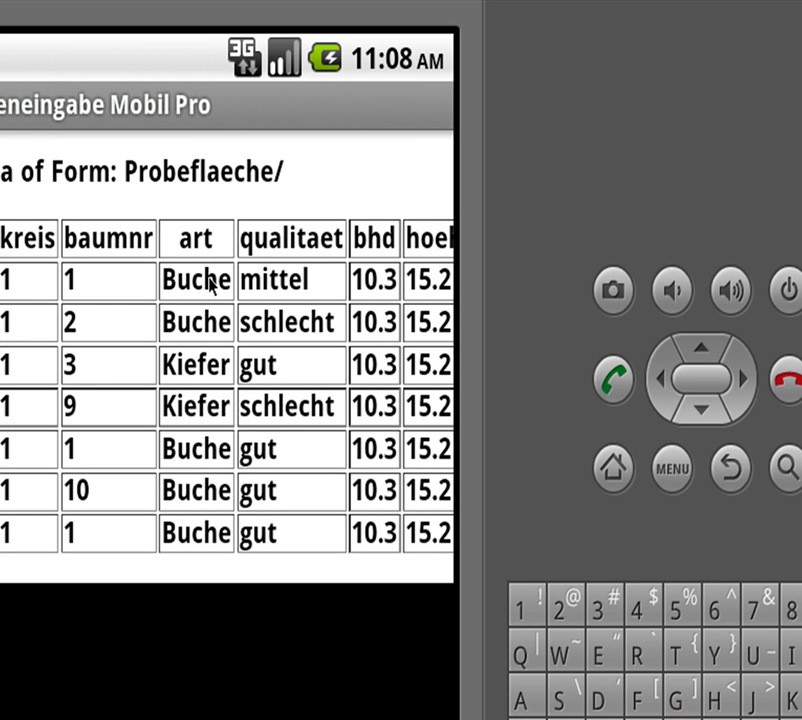
Return to the main menu, open help, and scroll to the _id and _Data table notes.
left_click(732, 470)
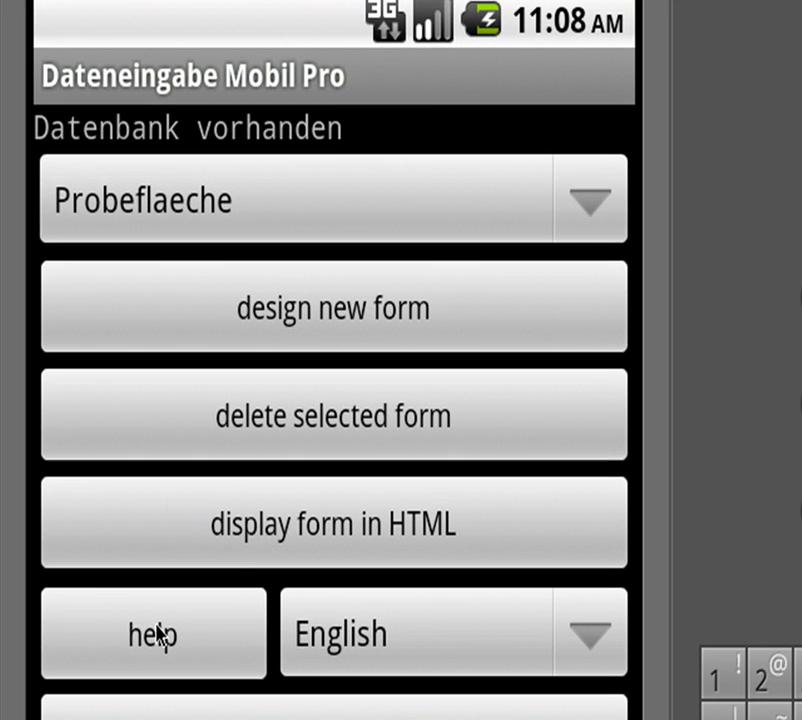
left_click(157, 633)
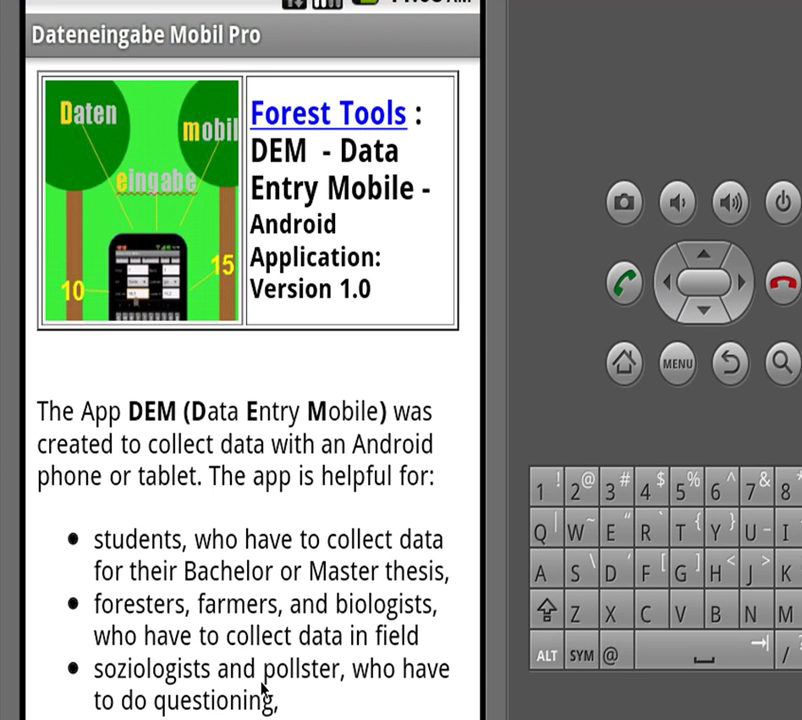
left_click_drag(340, 217, 362, 134)
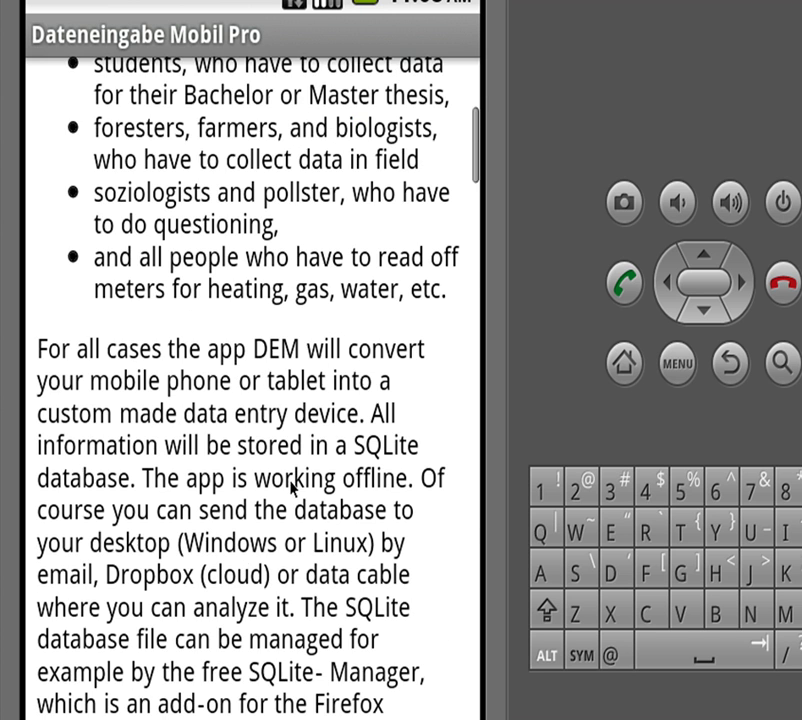
left_click_drag(310, 403, 340, 165)
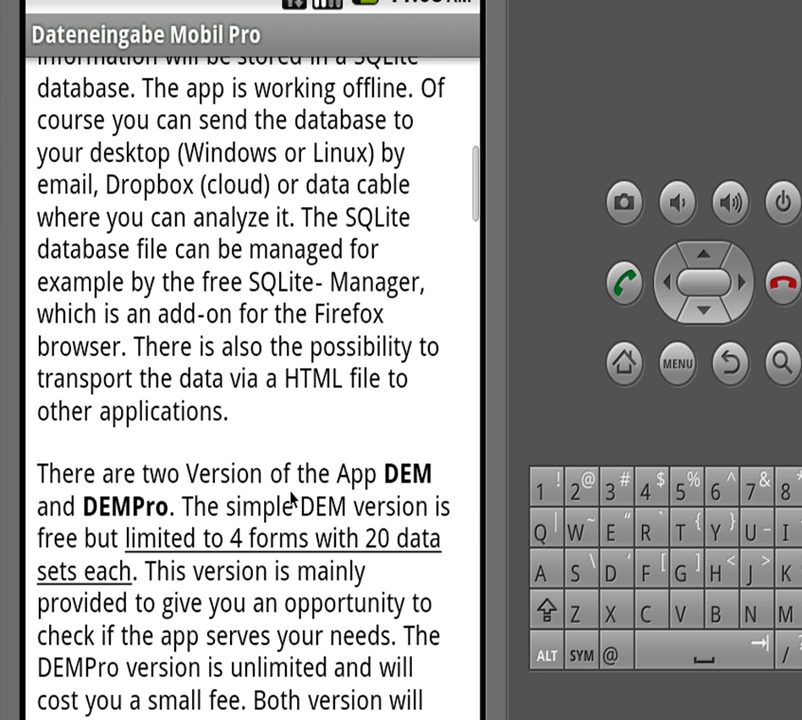
left_click_drag(302, 612, 333, 353)
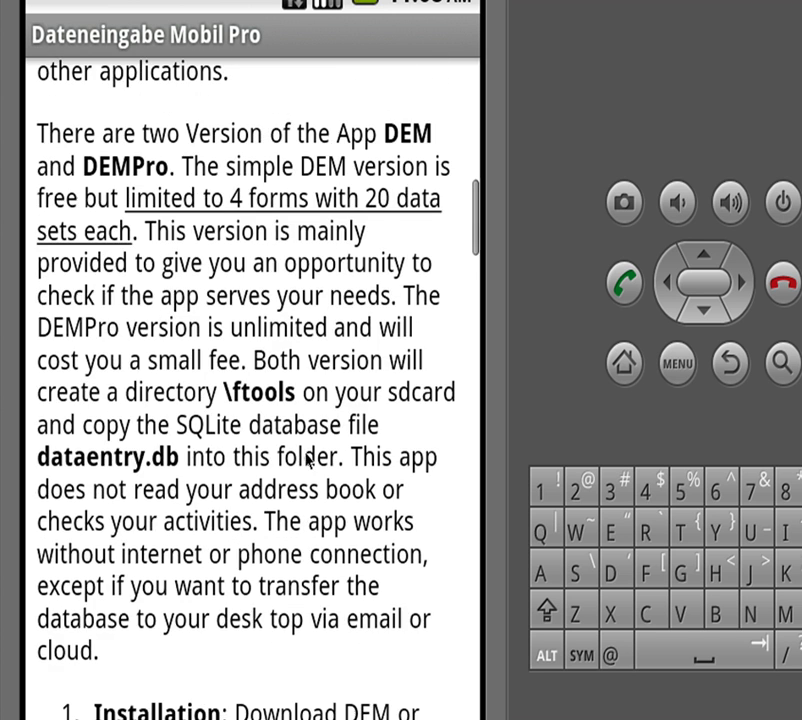
left_click_drag(281, 596, 360, 140)
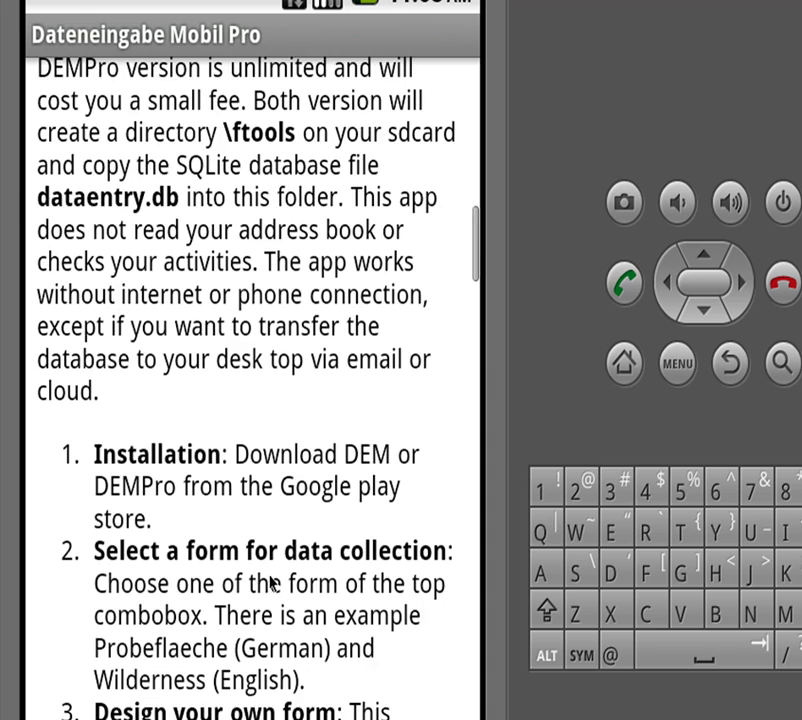
left_click_drag(337, 272, 353, 43)
left_click_drag(269, 612, 378, 75)
left_click_drag(256, 550, 333, 211)
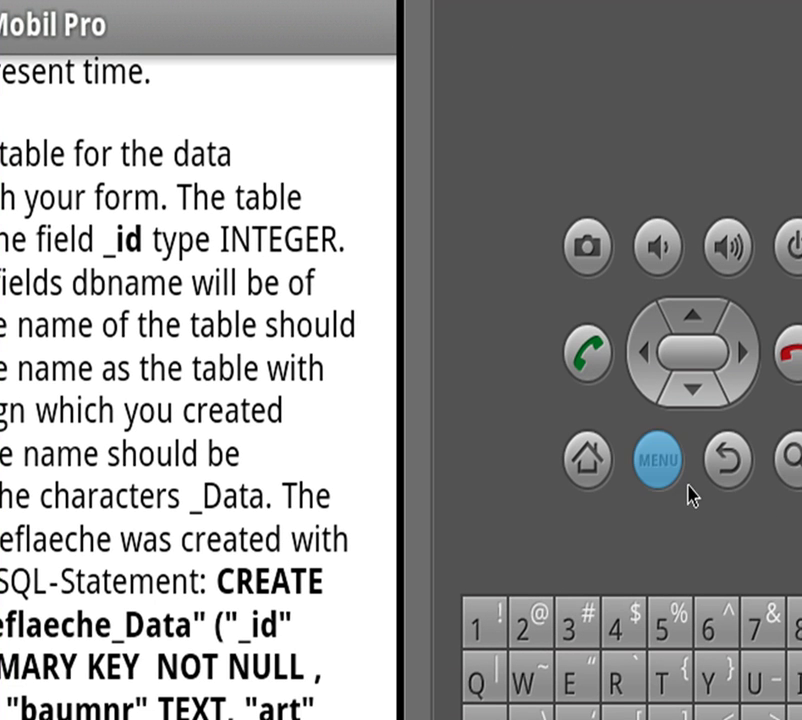
Leave help for the main screen, with Probeflaeche and English selected.
left_click(725, 460)
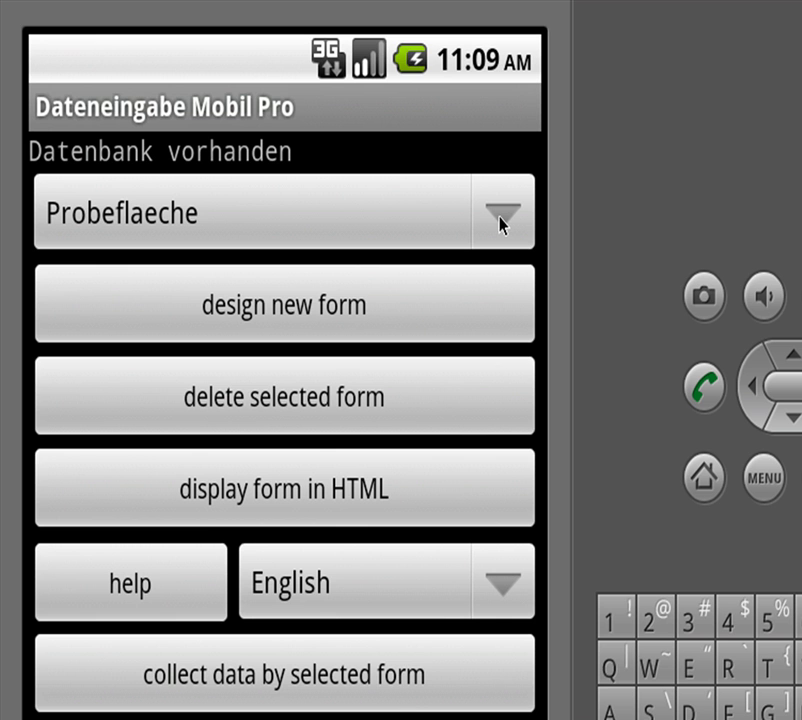
left_click(614, 666)
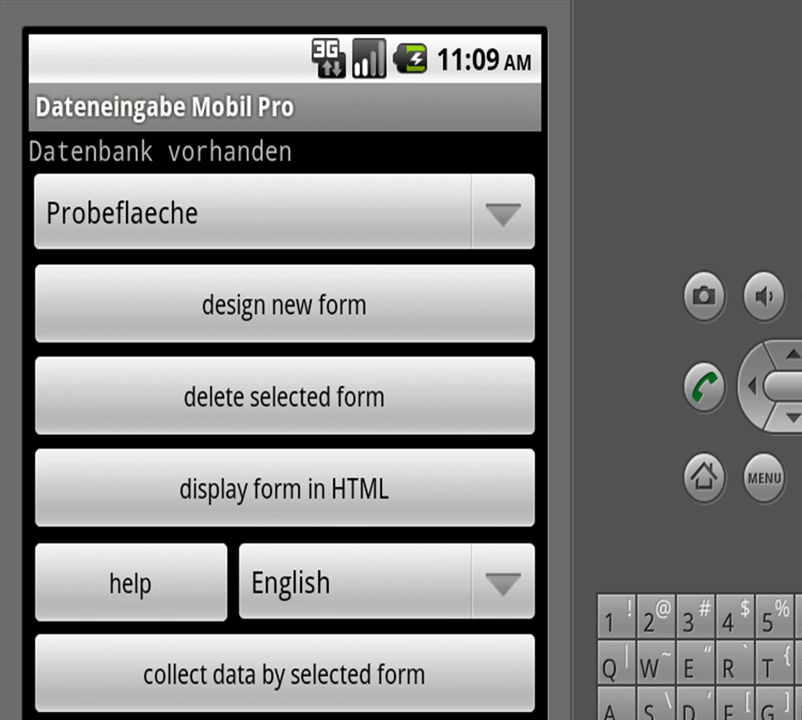